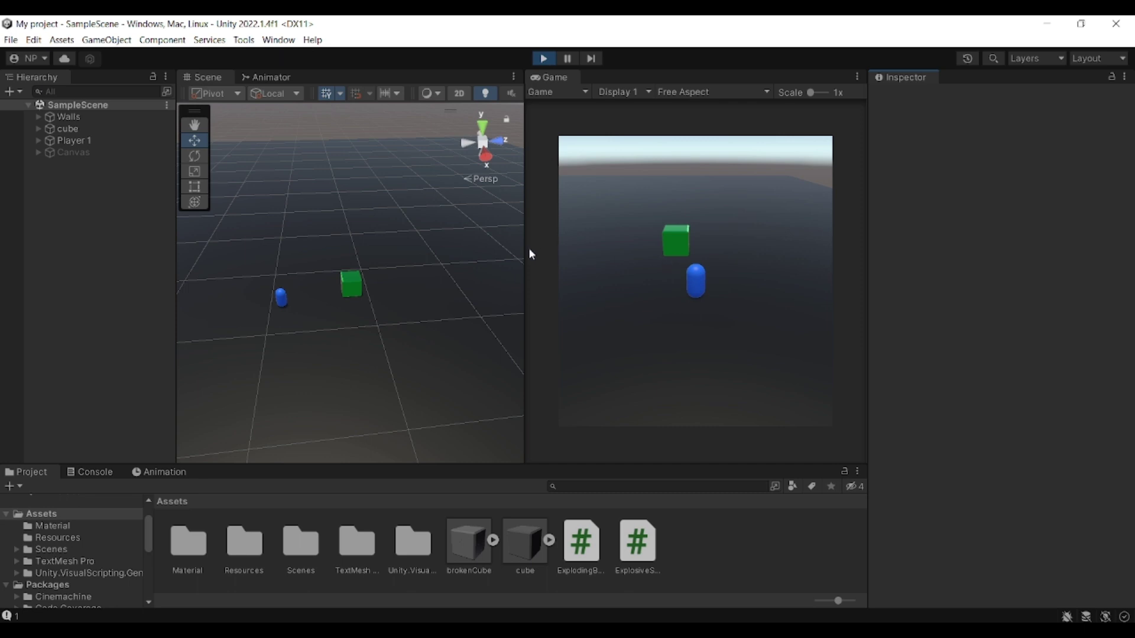
Widen the Game view and blast the green cube and its fragments apart in play mode.
drag(524, 246, 334, 248)
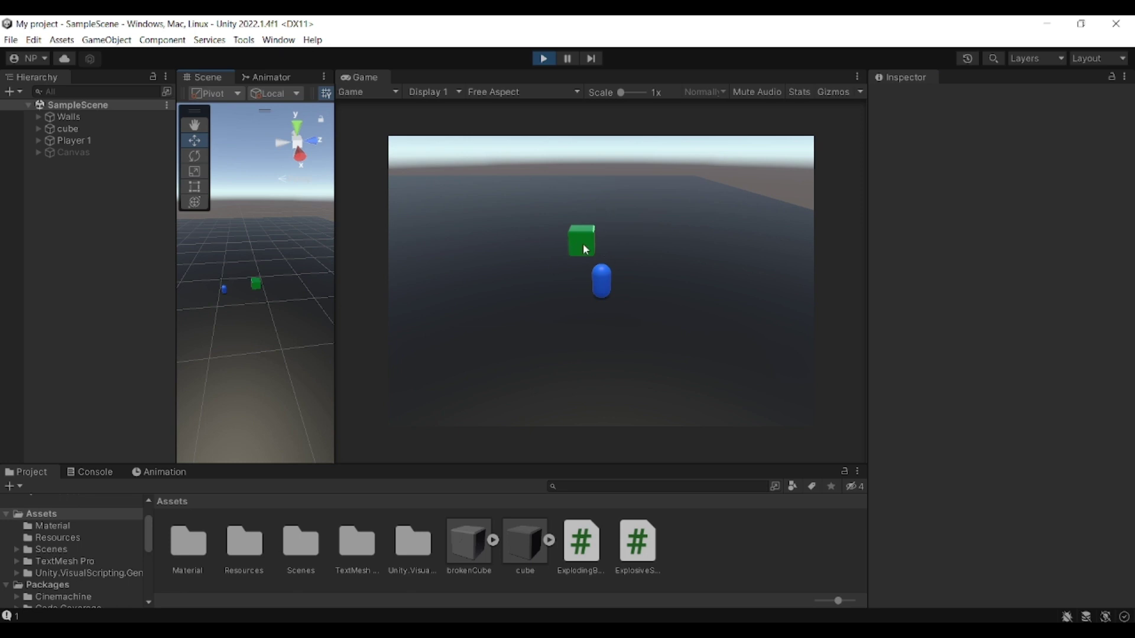
click(579, 259)
click(594, 260)
click(578, 240)
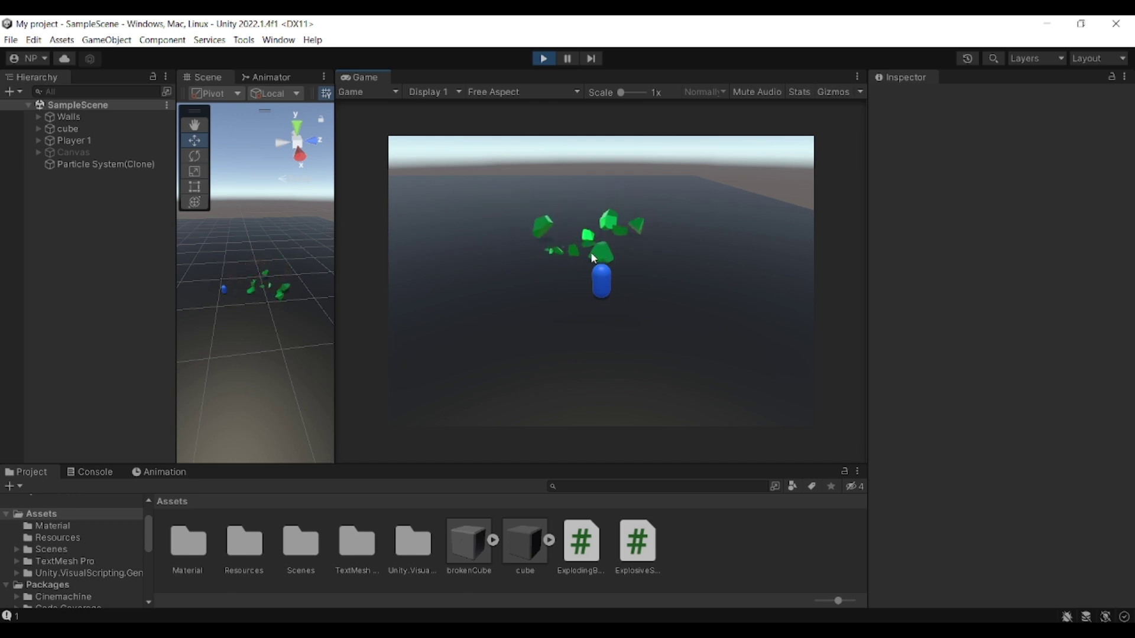
click(615, 240)
click(630, 237)
click(583, 221)
click(569, 249)
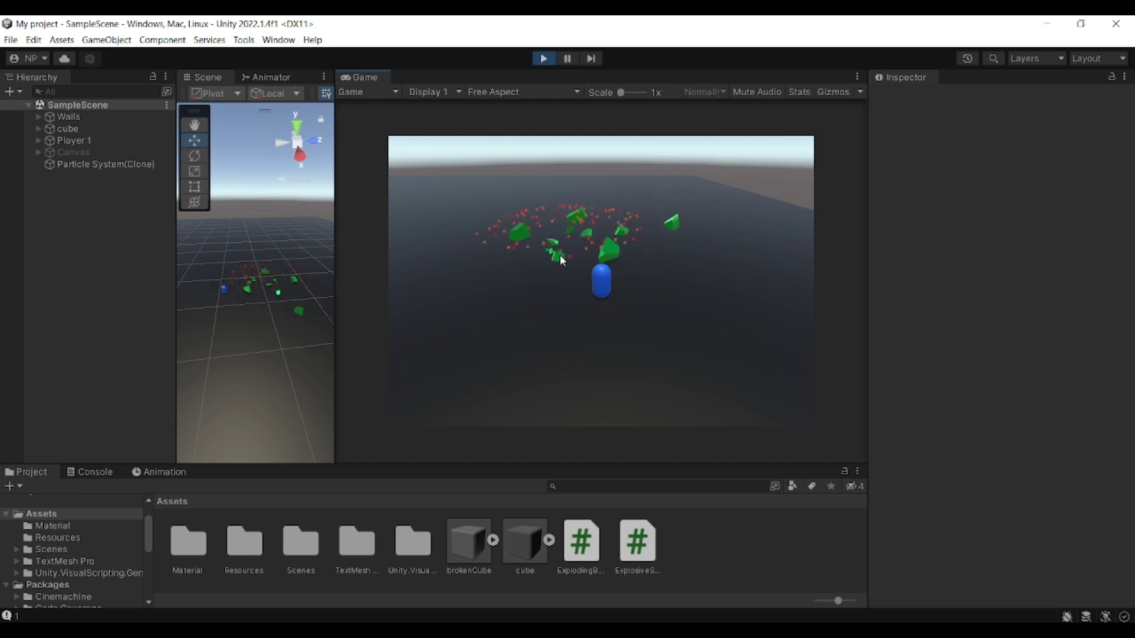
click(615, 248)
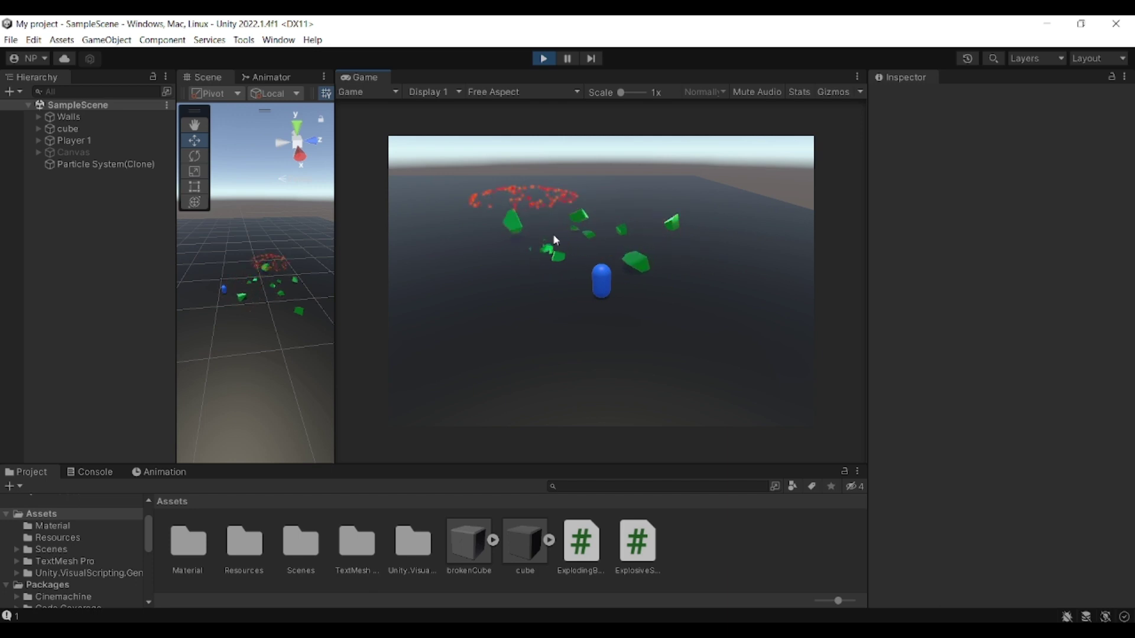
click(638, 282)
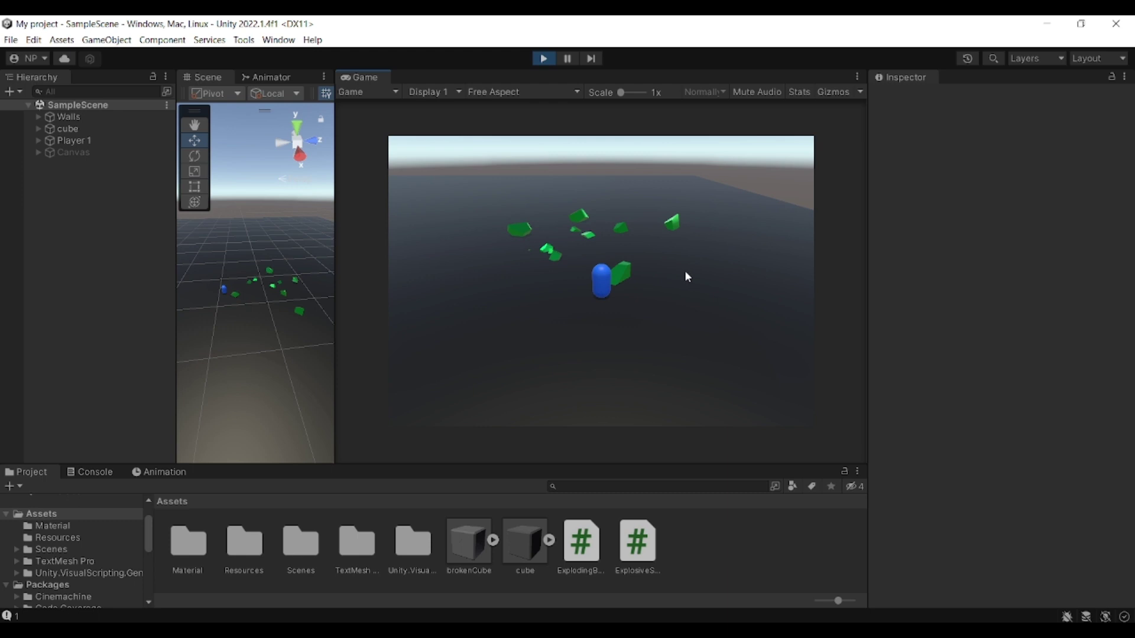
Stop Unity's play mode and inspect the cracked cube in Blender's cube.blend scene.
click(543, 59)
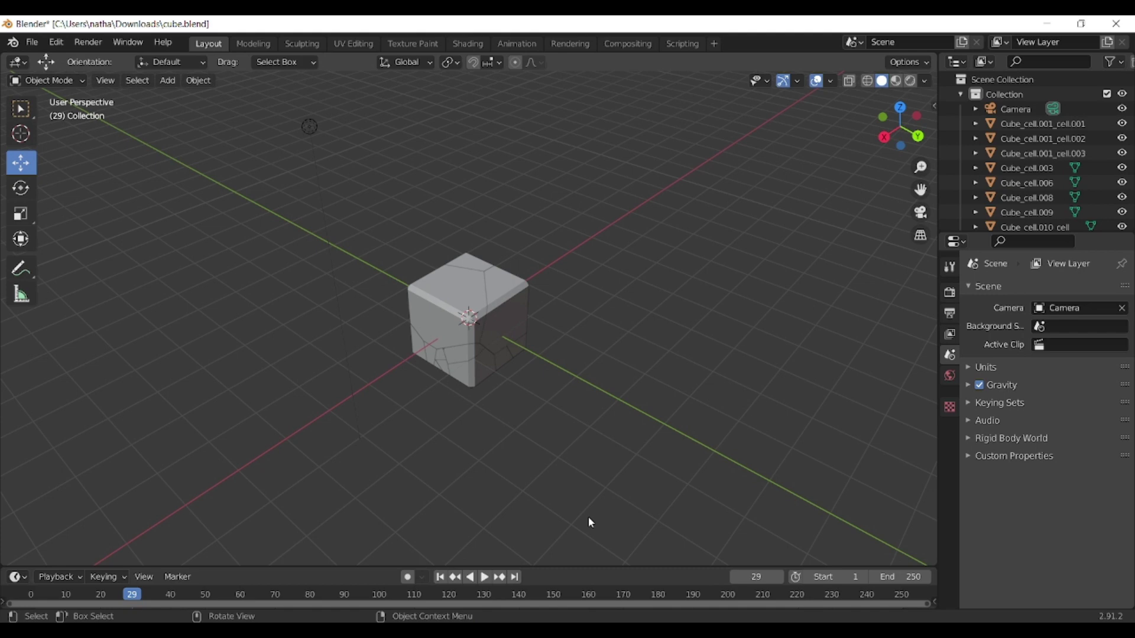
middle_drag(591, 522, 554, 484)
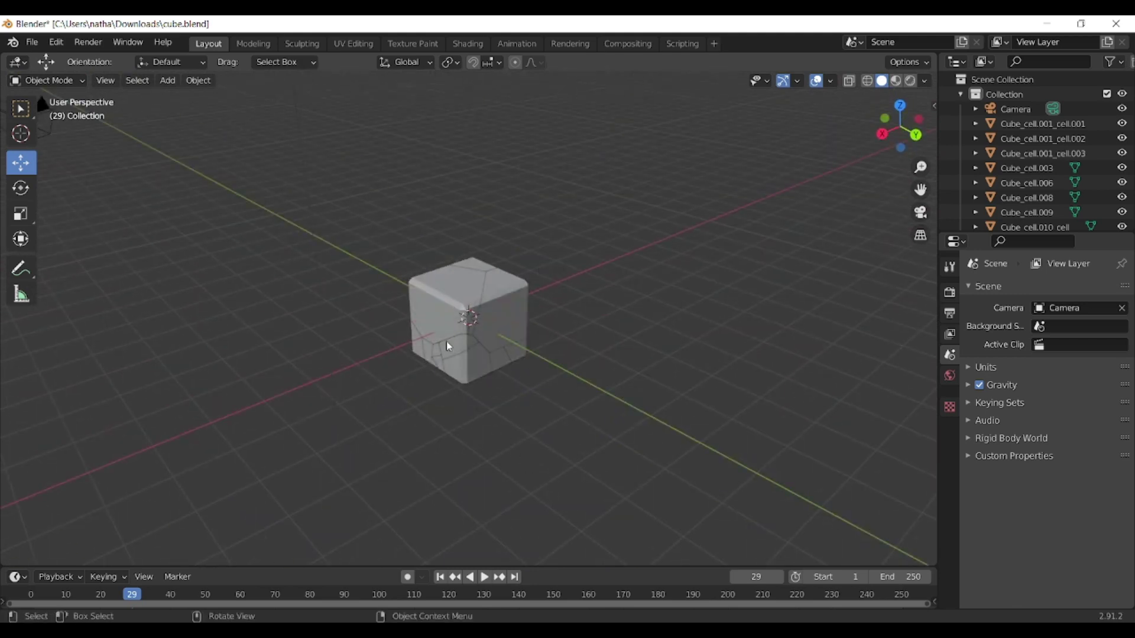
key(ctrl+z)
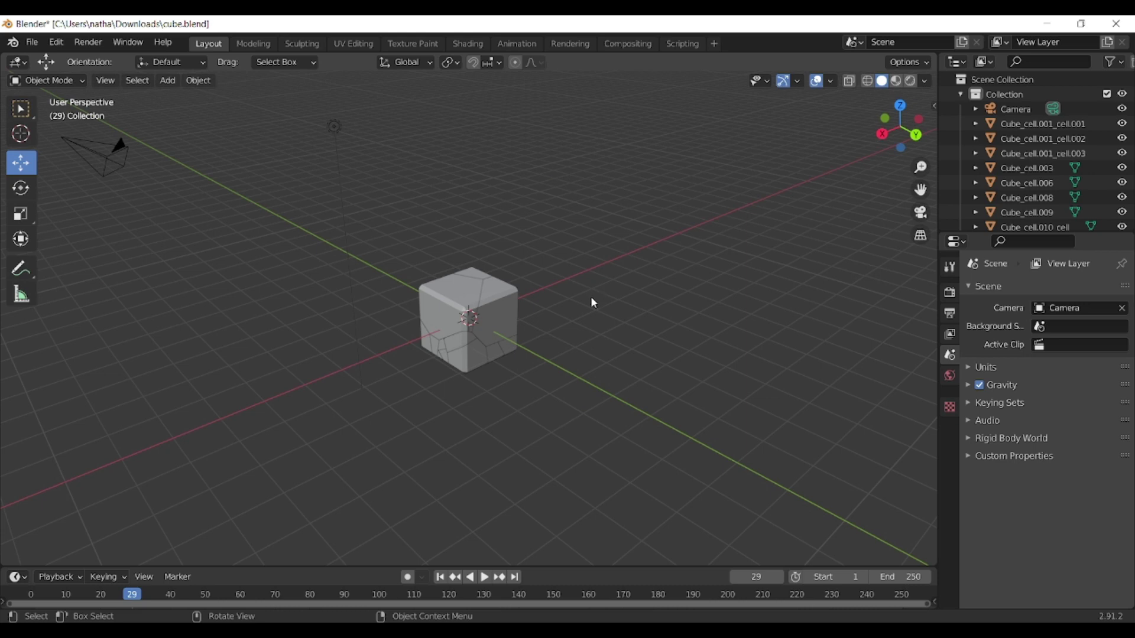
key(shift+a)
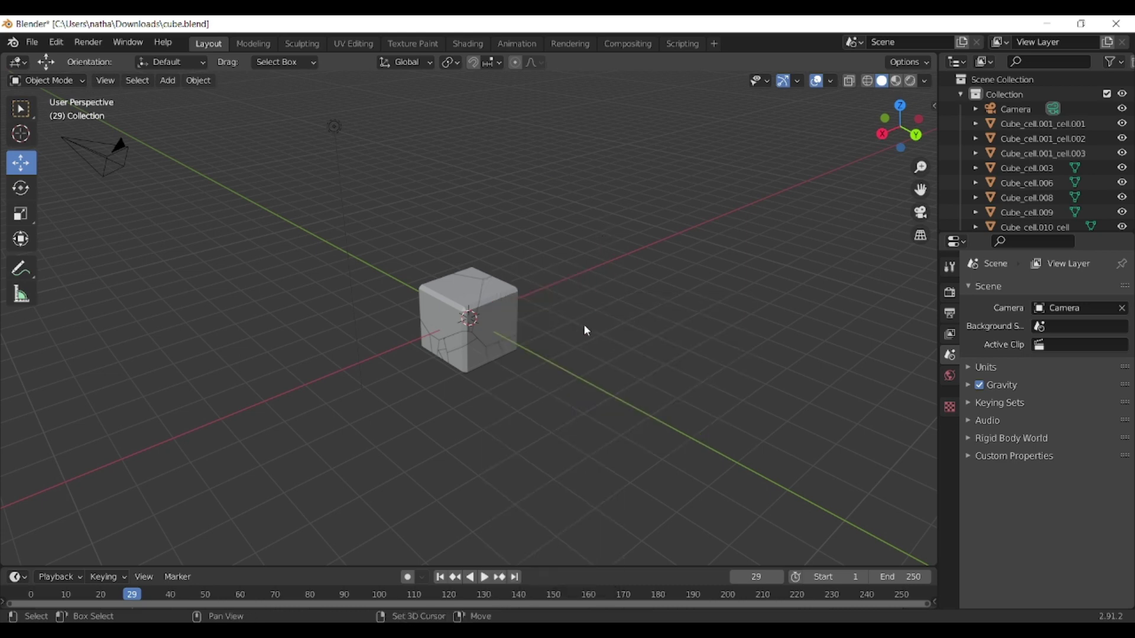
Add a new mesh cube and move it along Y beside the cracked cube.
key(shift+a)
mouse_move(585, 326)
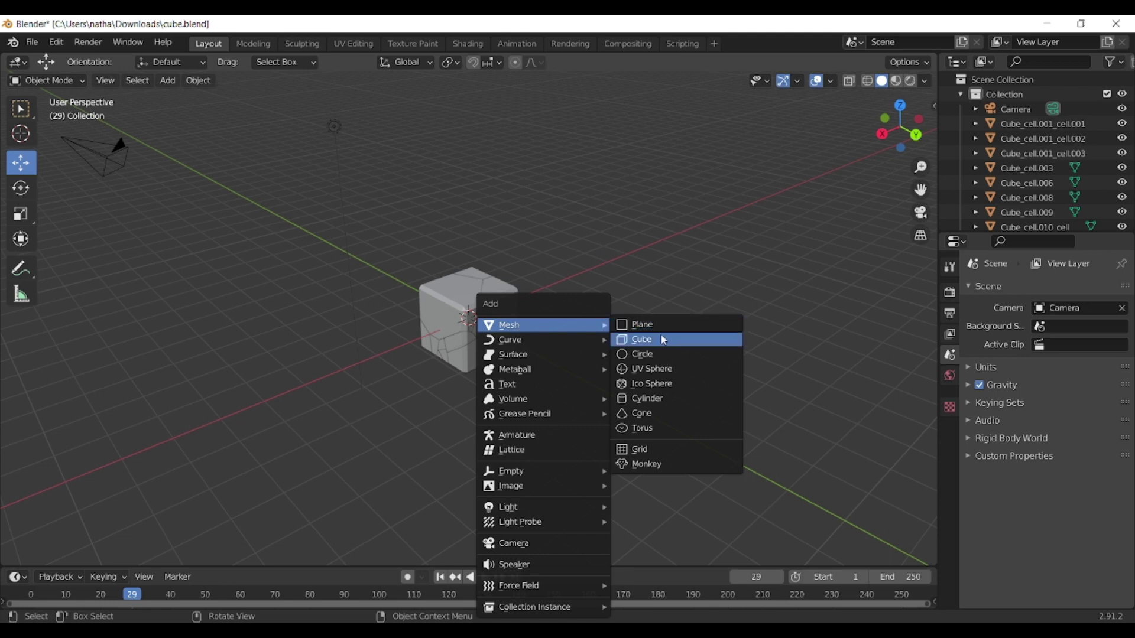
click(633, 340)
drag(512, 341, 618, 398)
middle_drag(583, 285, 679, 322)
scroll(679, 321, up, 2)
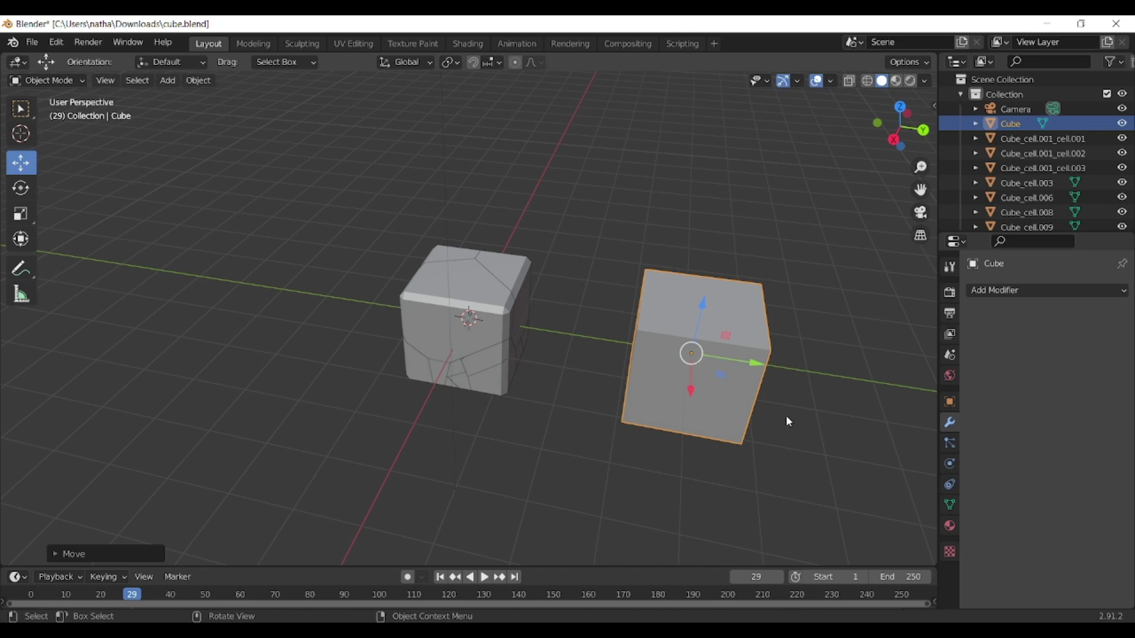
Give the new cube a Bevel modifier of 0.1 m with 1 segment.
click(1007, 291)
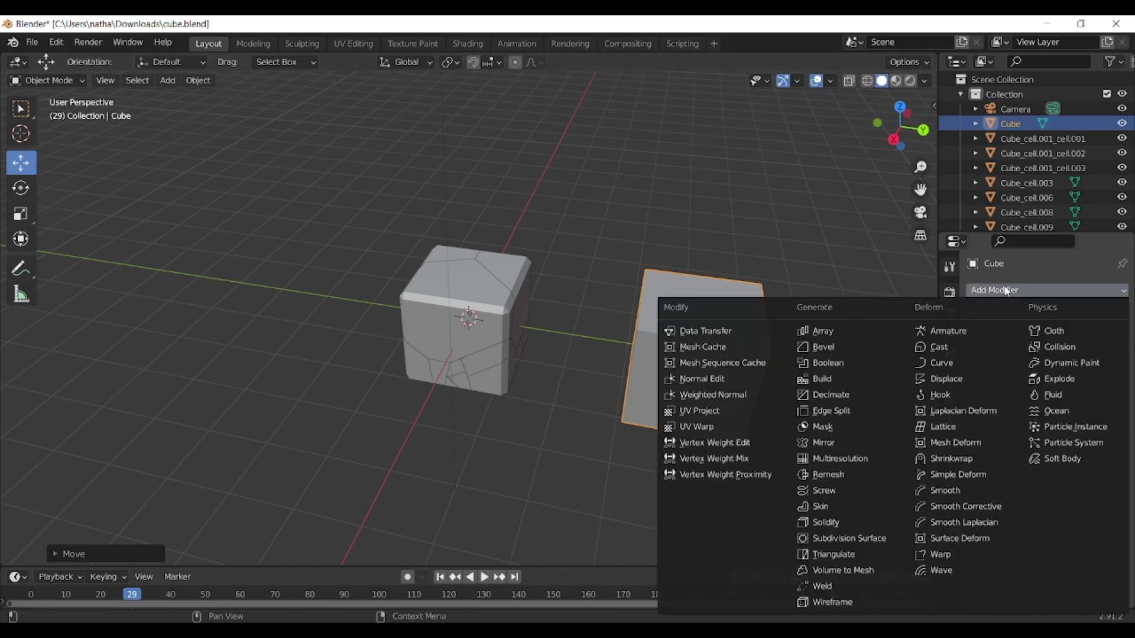
click(851, 349)
middle_drag(855, 301, 774, 243)
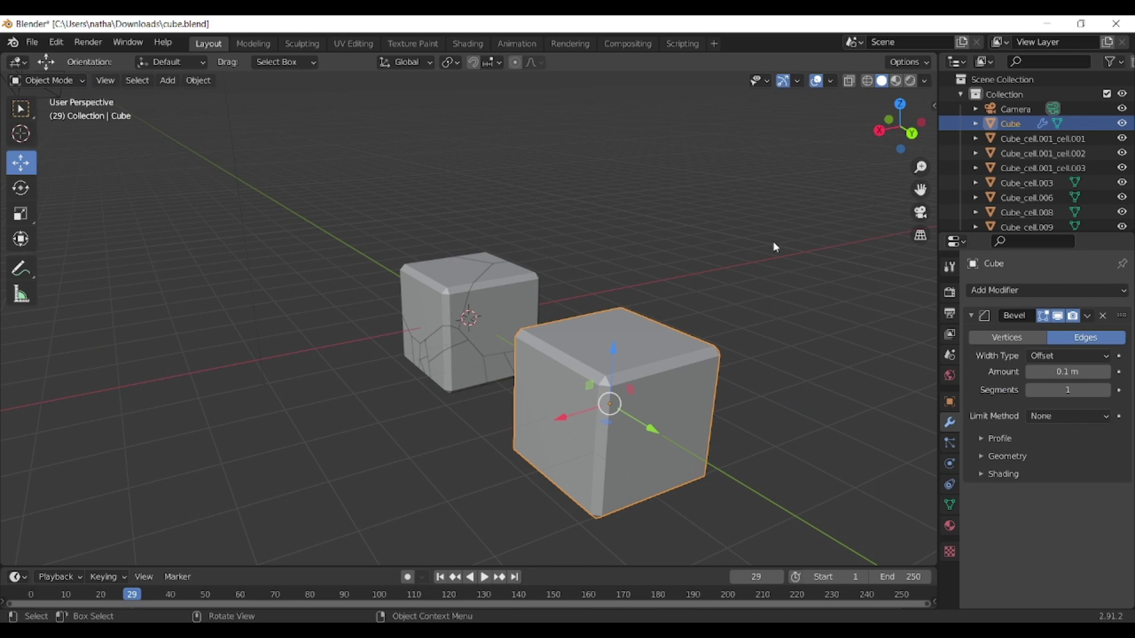
scroll(768, 242, down, 2)
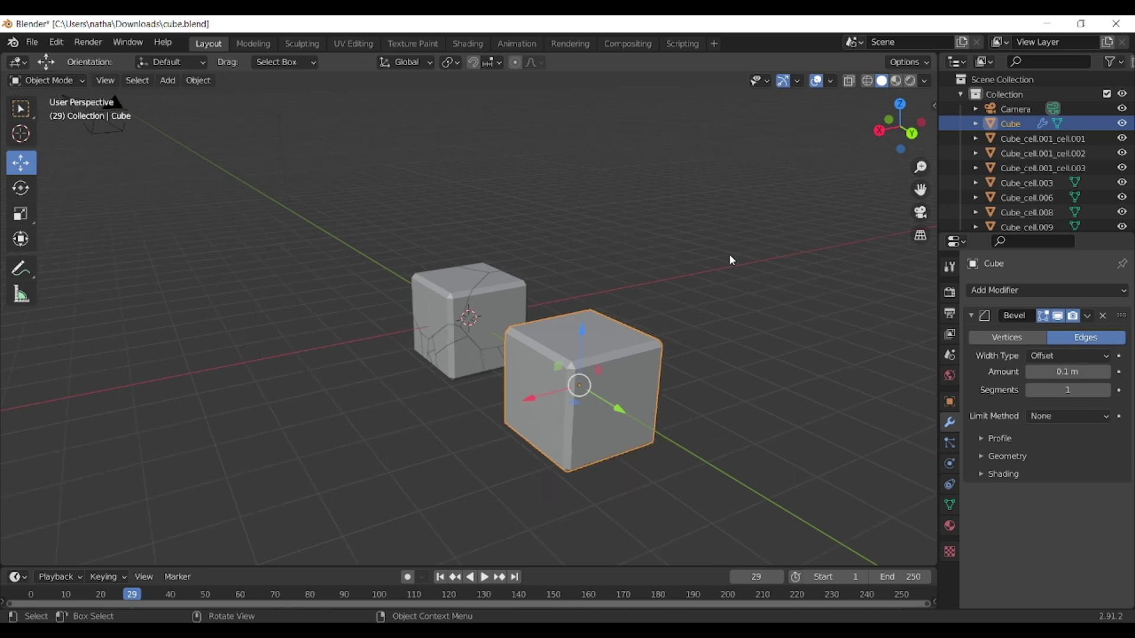
click(471, 206)
click(56, 43)
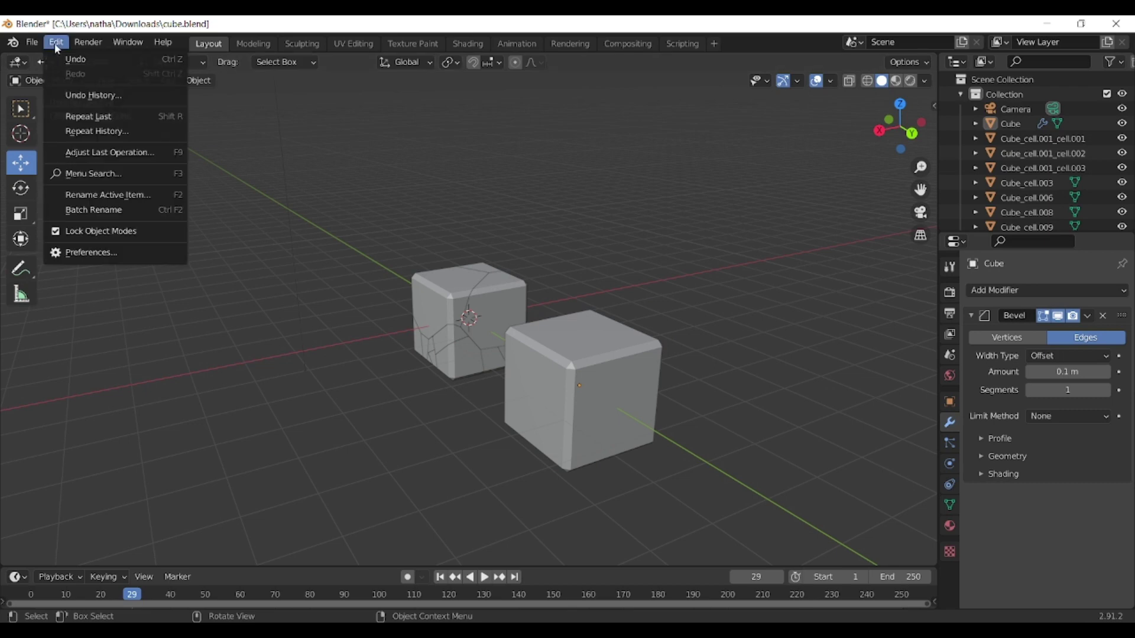
click(112, 254)
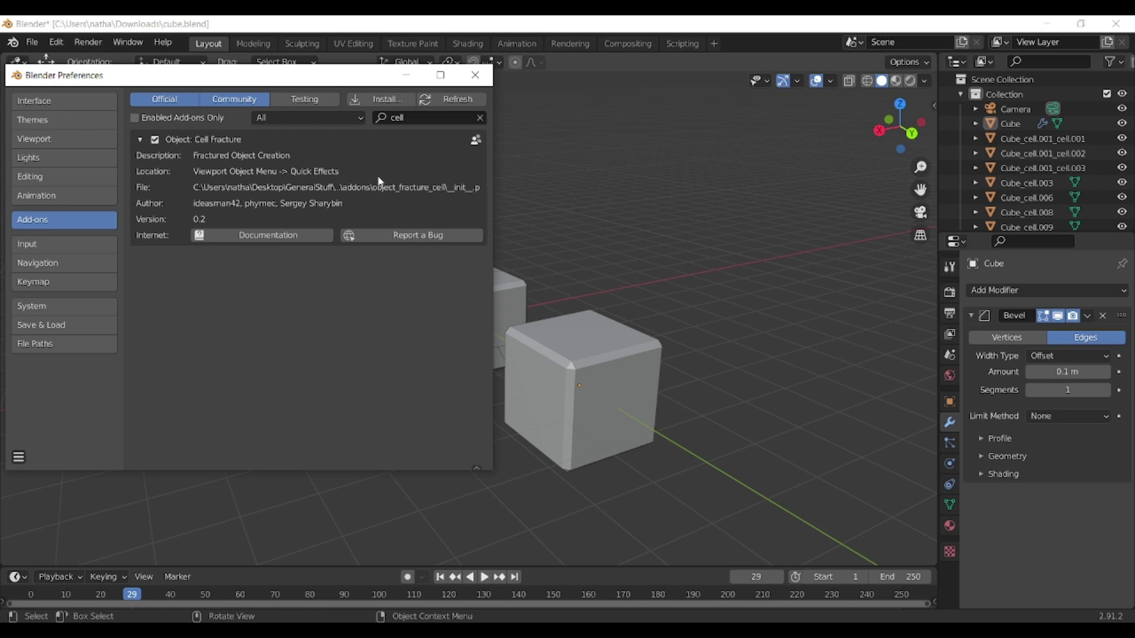
click(474, 76)
click(617, 354)
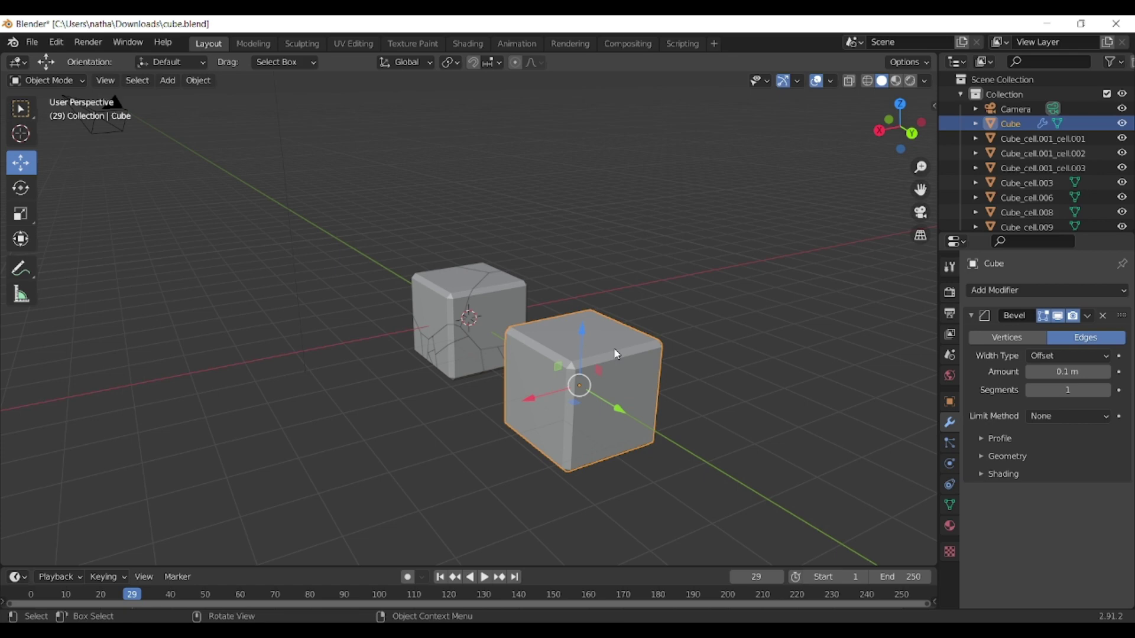
Run Cell Fracture on the bevelled cube via F3 search and bring its settings dialog into view.
key(F3)
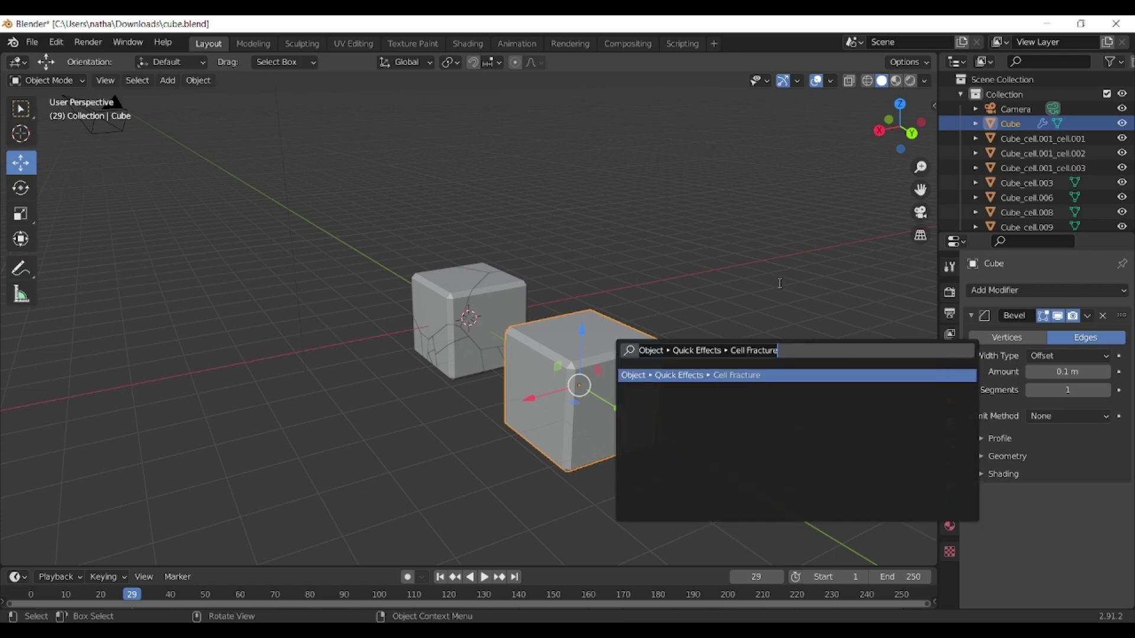
text(cell fractu)
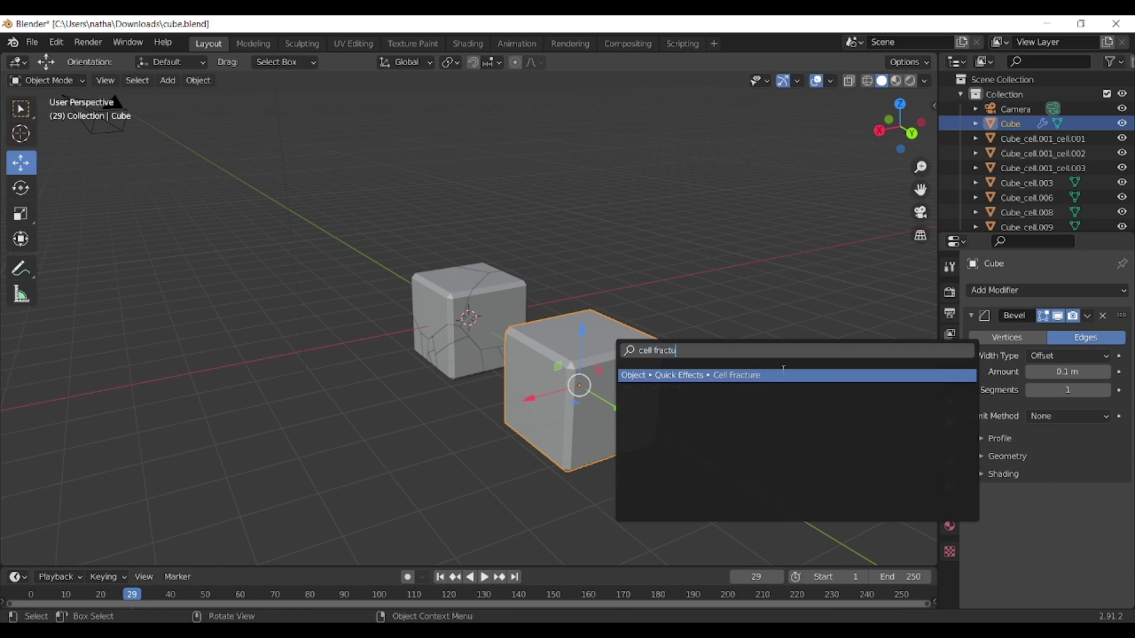
click(713, 378)
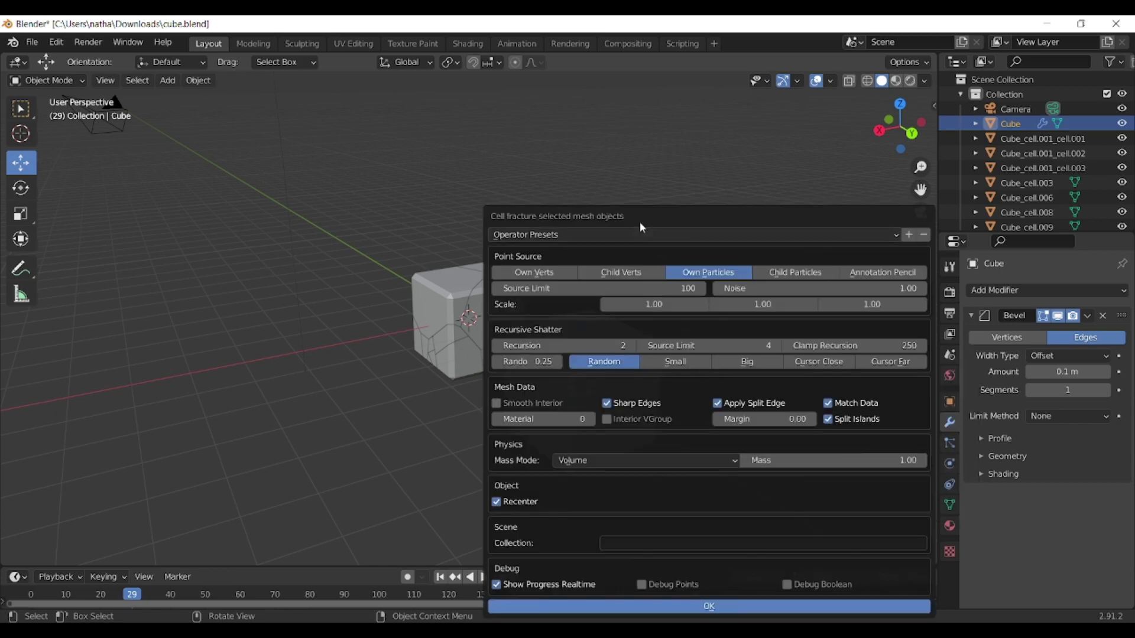
drag(640, 222, 590, 174)
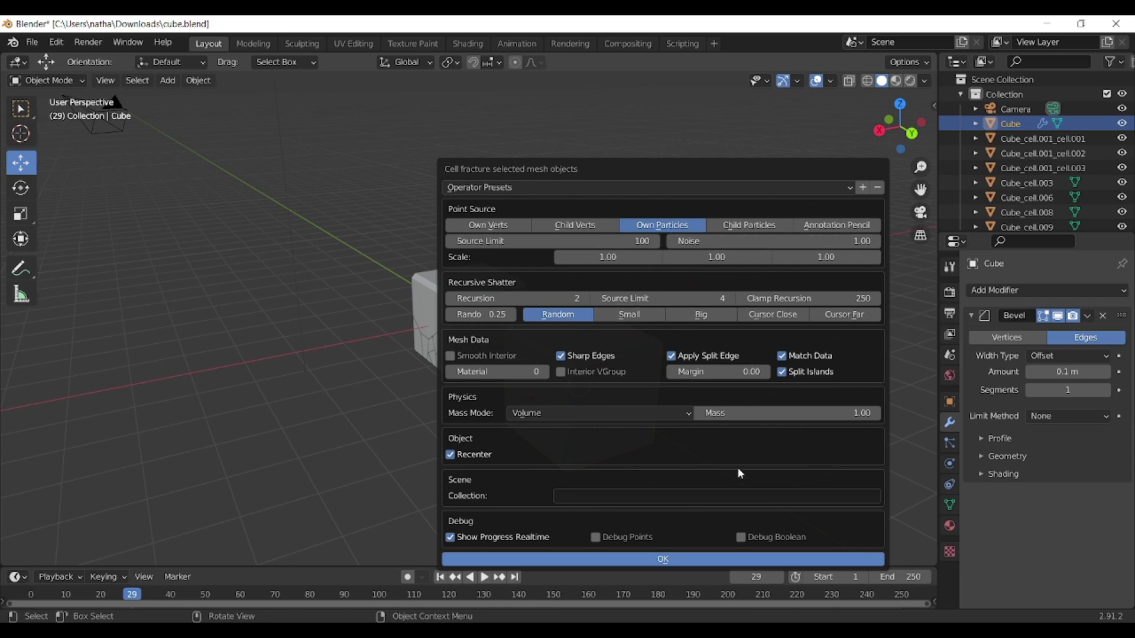
Confirm Cell Fracture, inspect the resulting Cube_cell pieces from several angles, and deselect them.
click(736, 557)
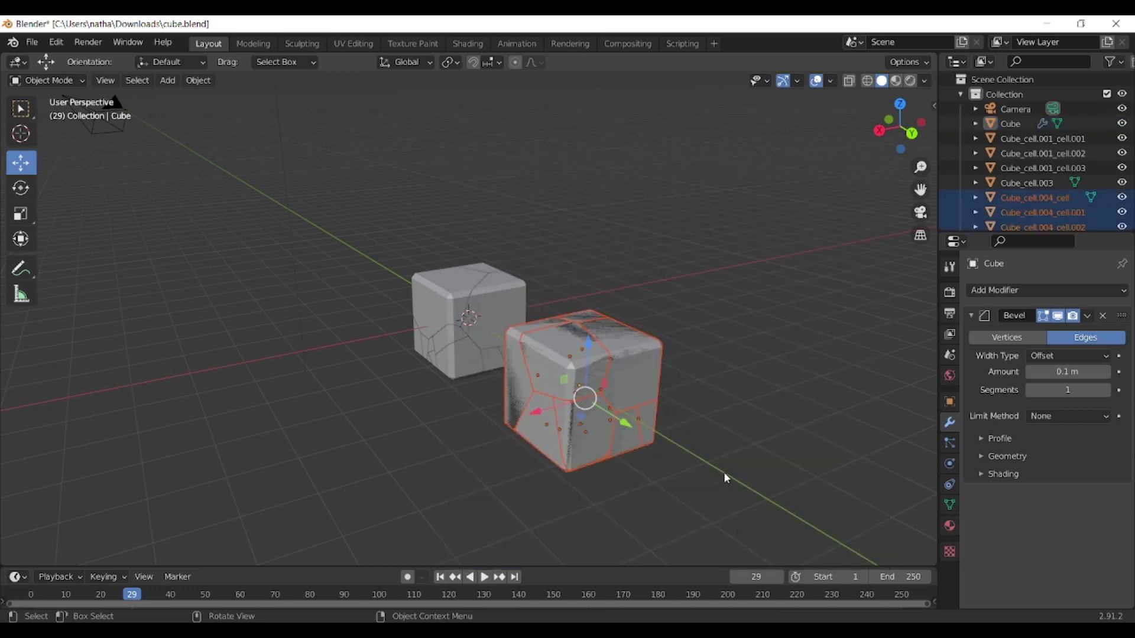
middle_drag(726, 477, 612, 351)
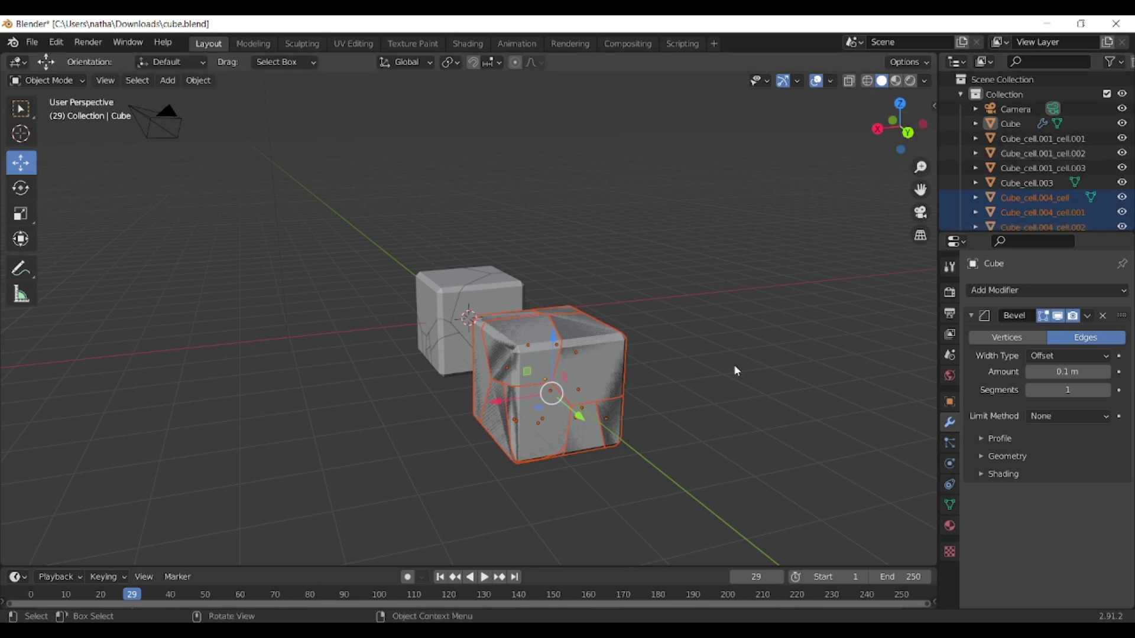
middle_drag(725, 389, 730, 444)
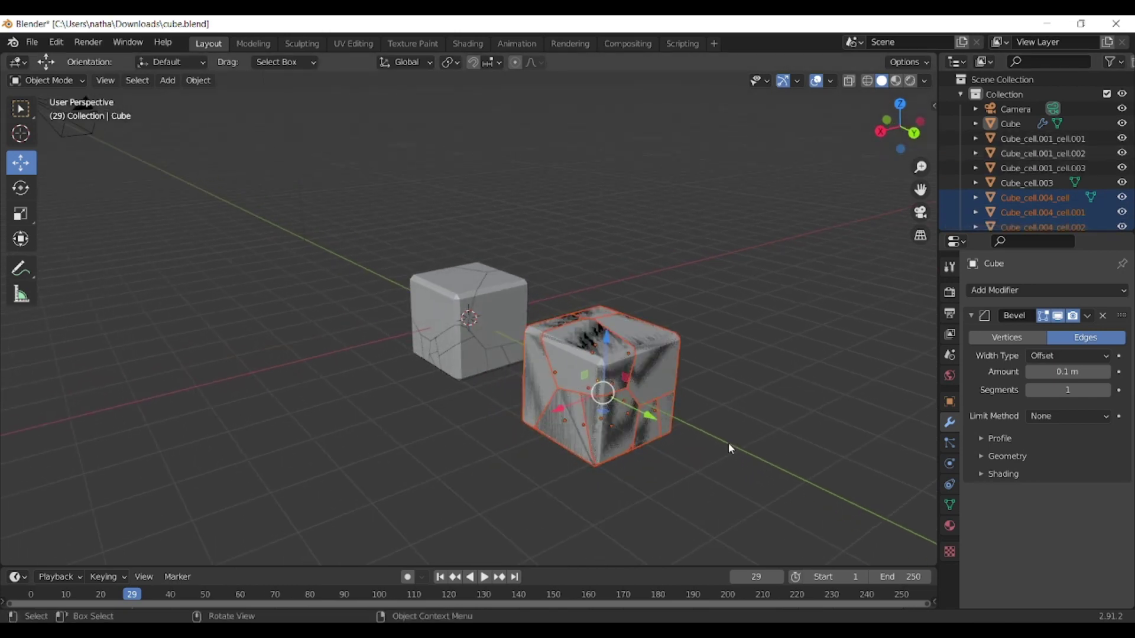
click(689, 398)
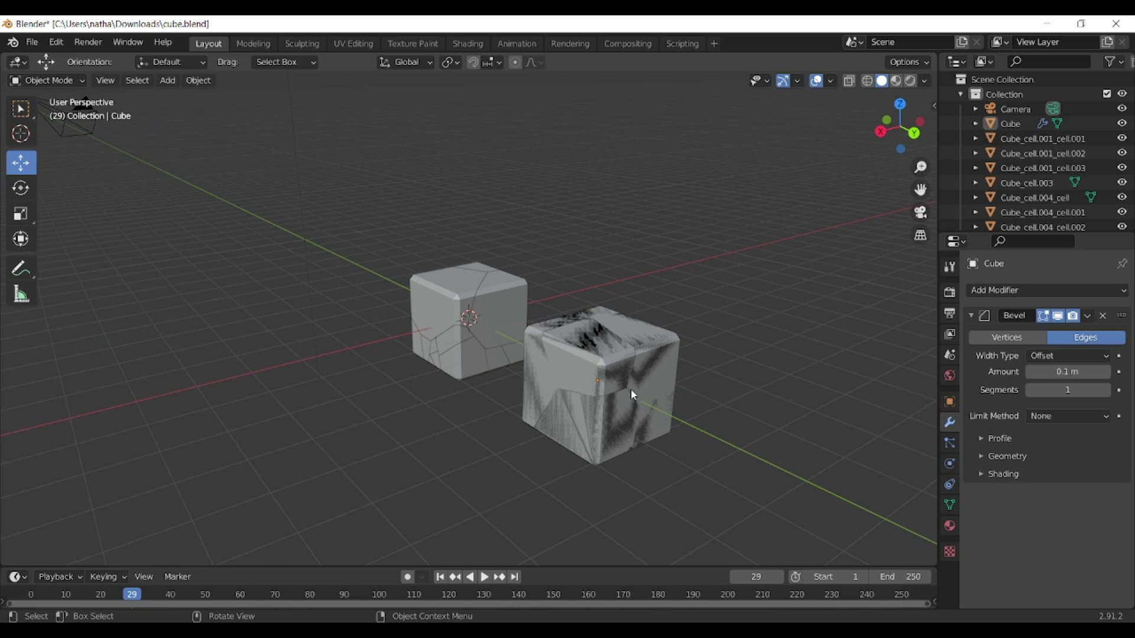
middle_drag(647, 385, 640, 385)
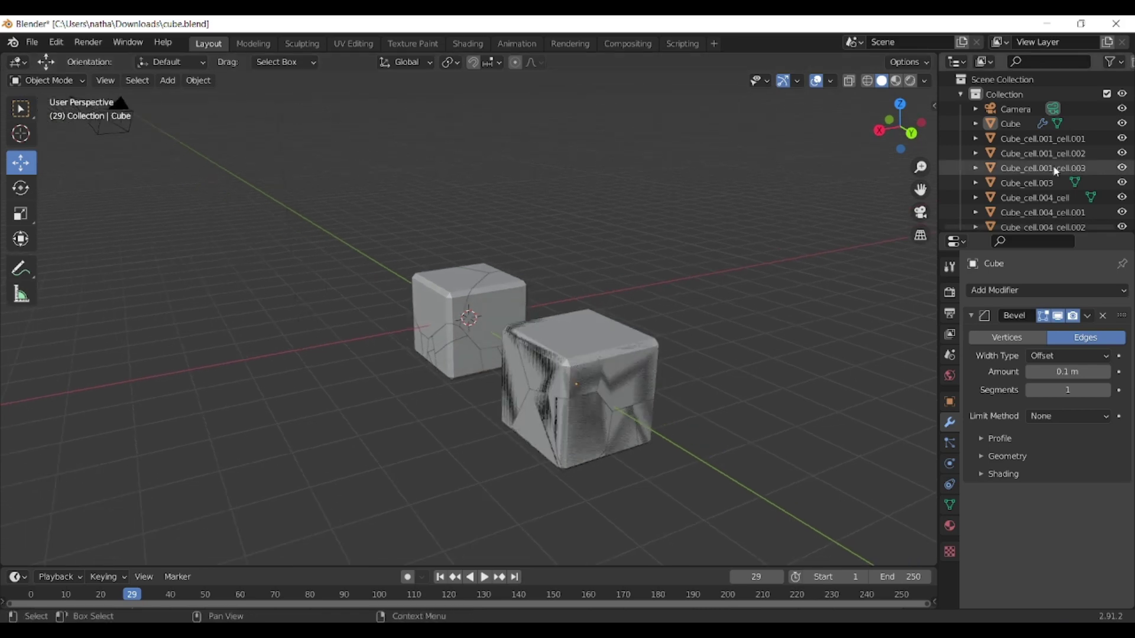
Delete the fracture pieces so the solid bevelled cube is back.
click(37, 45)
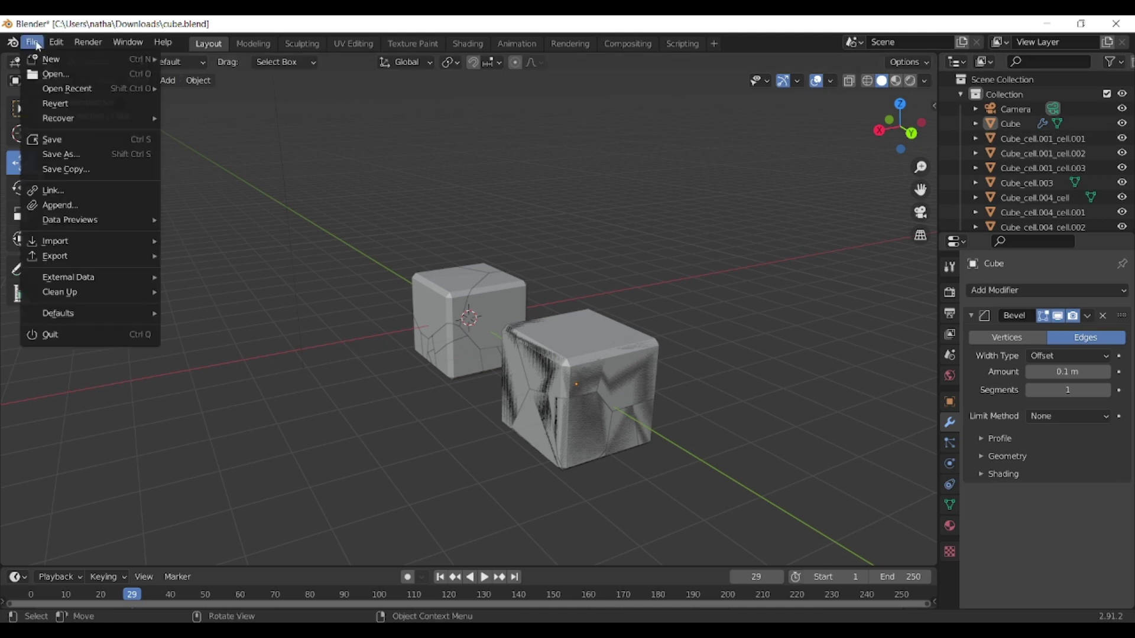
mouse_move(62, 258)
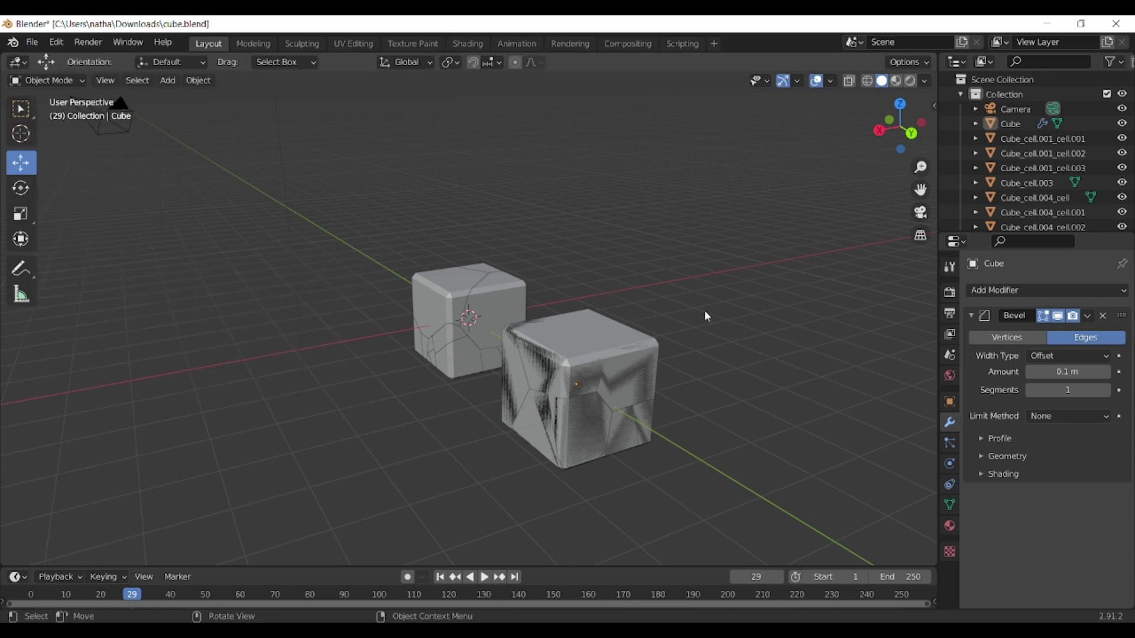
middle_drag(730, 311, 732, 312)
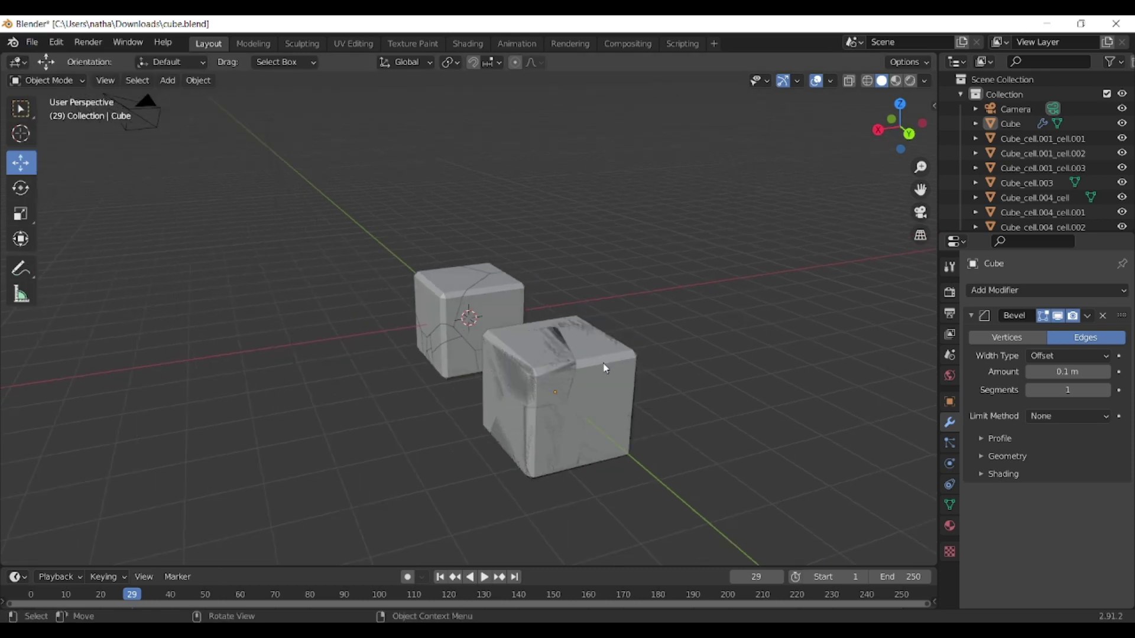
click(646, 358)
key(Delete)
click(646, 358)
middle_drag(647, 358, 615, 367)
Move the solid cube about 5.54 m along the Y axis.
click(32, 42)
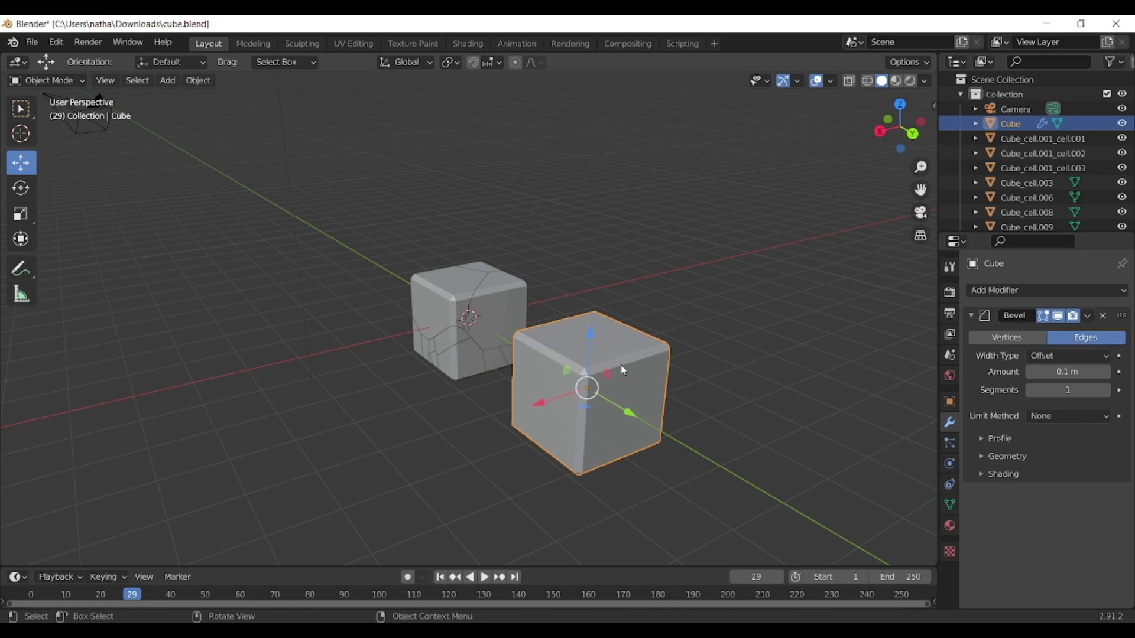
key(g)
key(y)
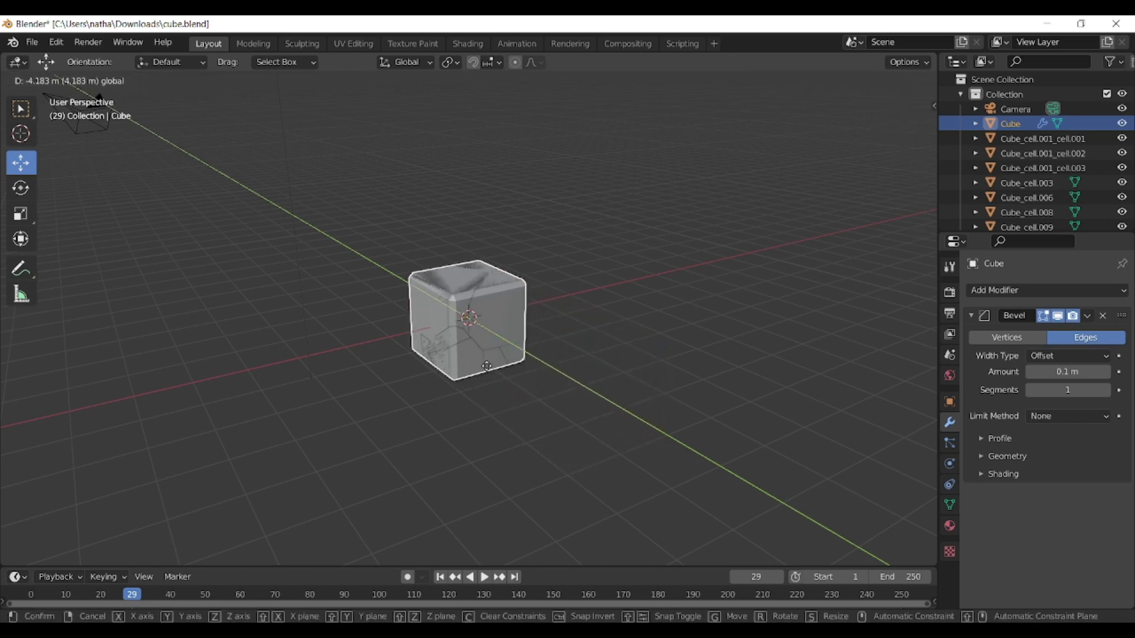
click(487, 366)
Place the cube at the front-right and fracture it with Cell Fracture.
key(g)
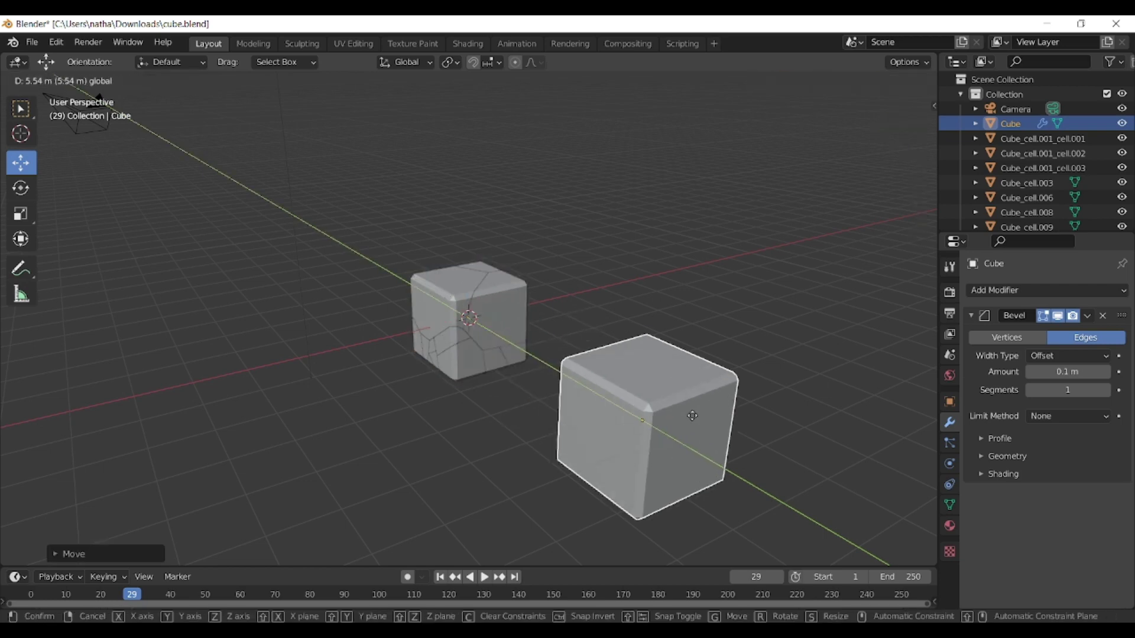
click(475, 315)
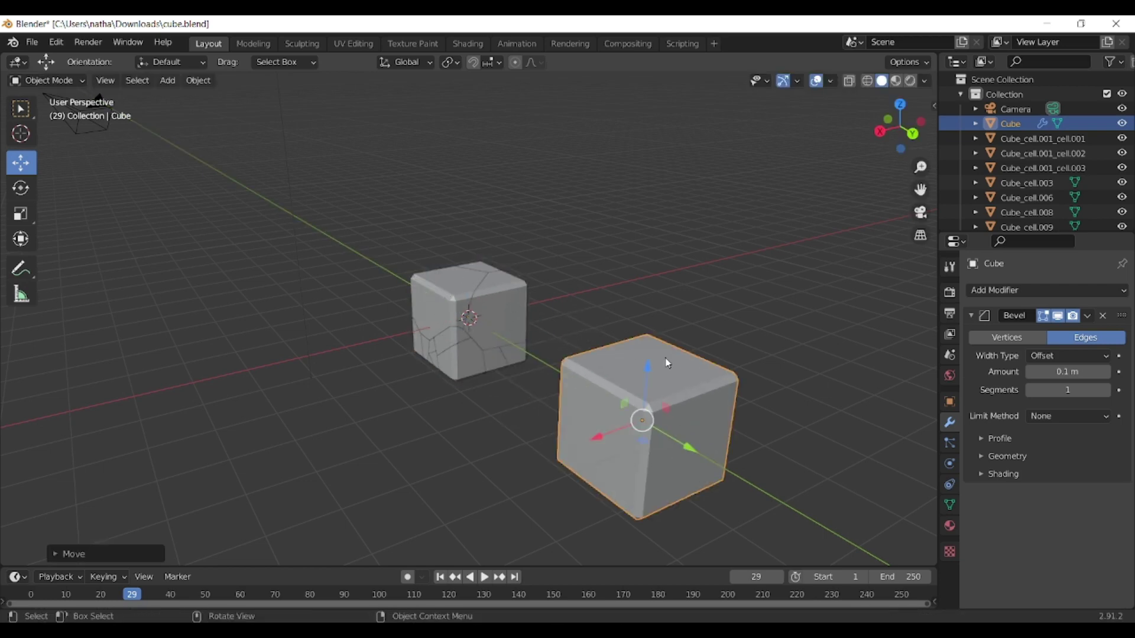
key(F3)
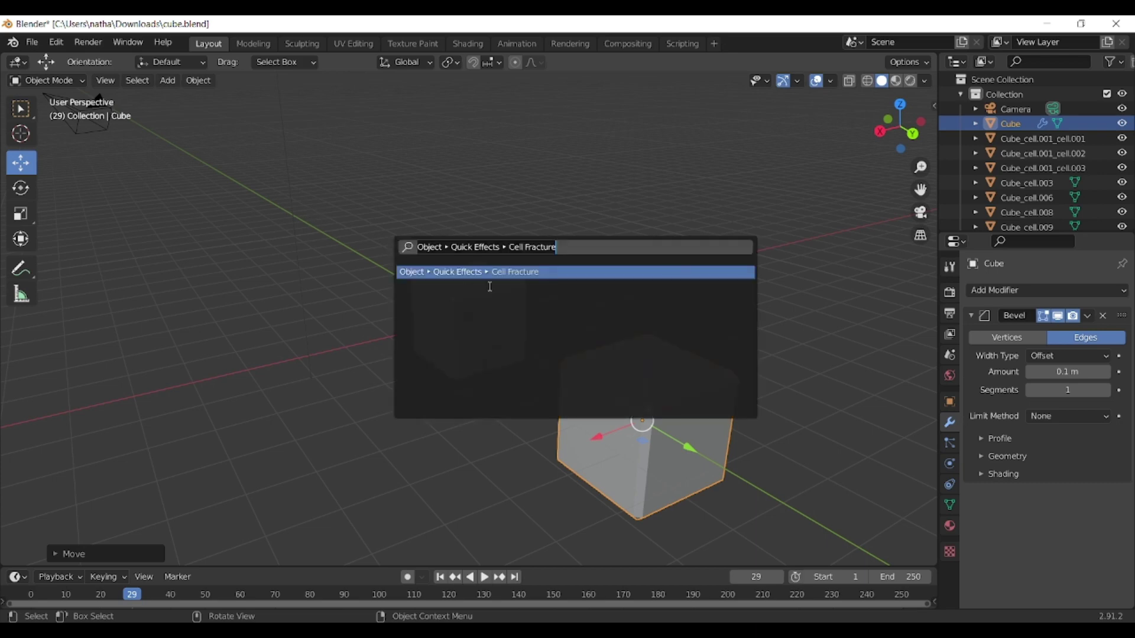
key(Return)
click(495, 606)
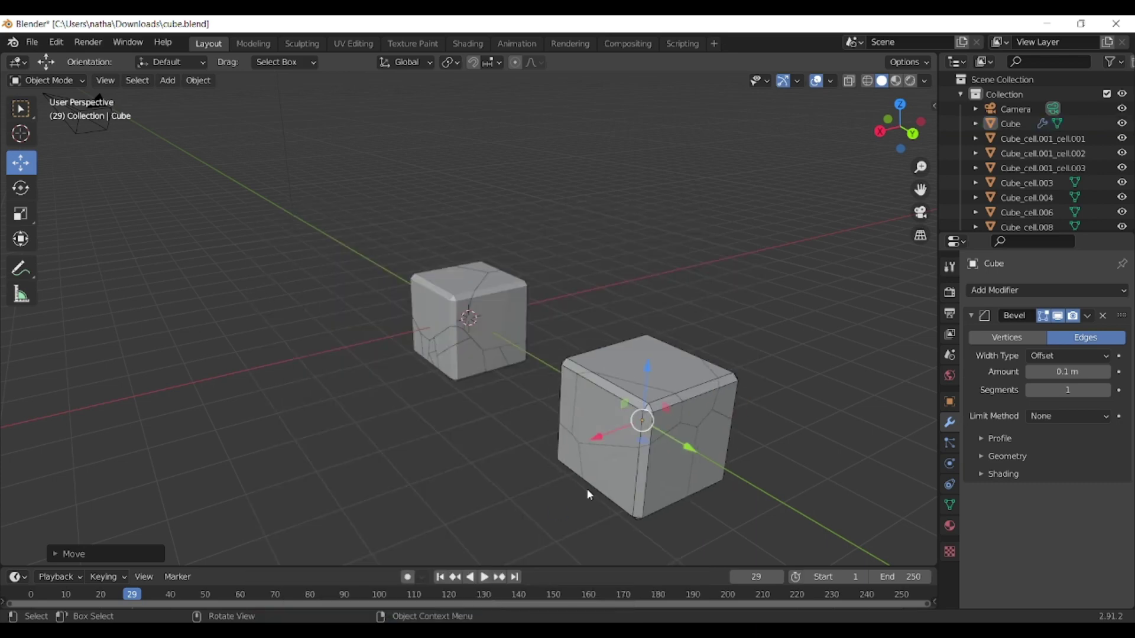
middle_drag(755, 336, 717, 336)
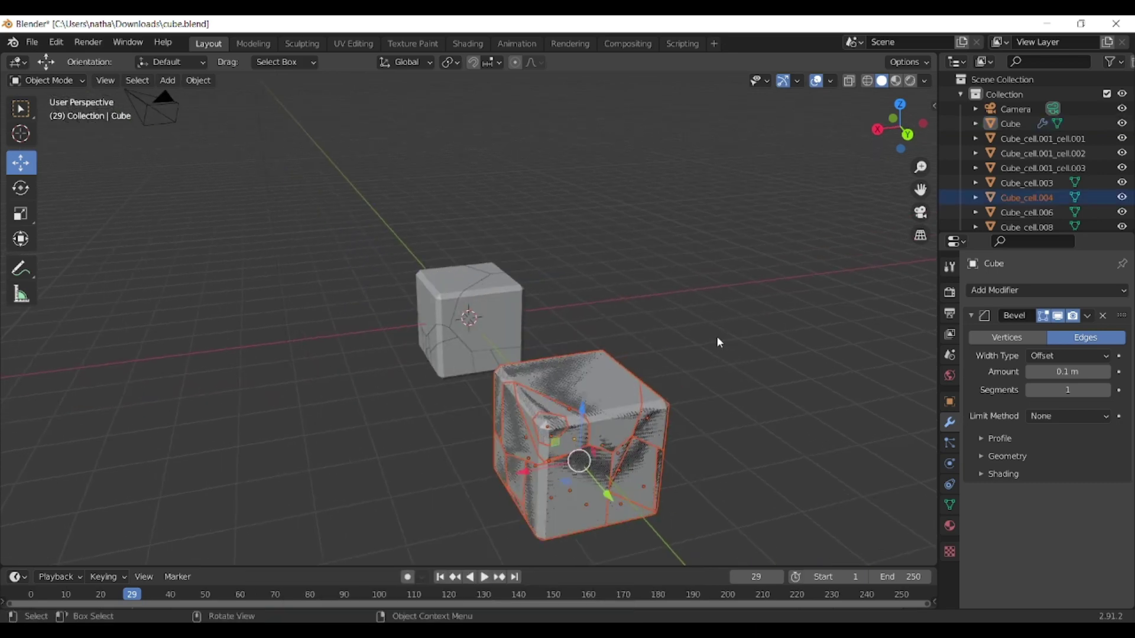
Delete the original solid Cube, leaving only its fragments.
click(1017, 125)
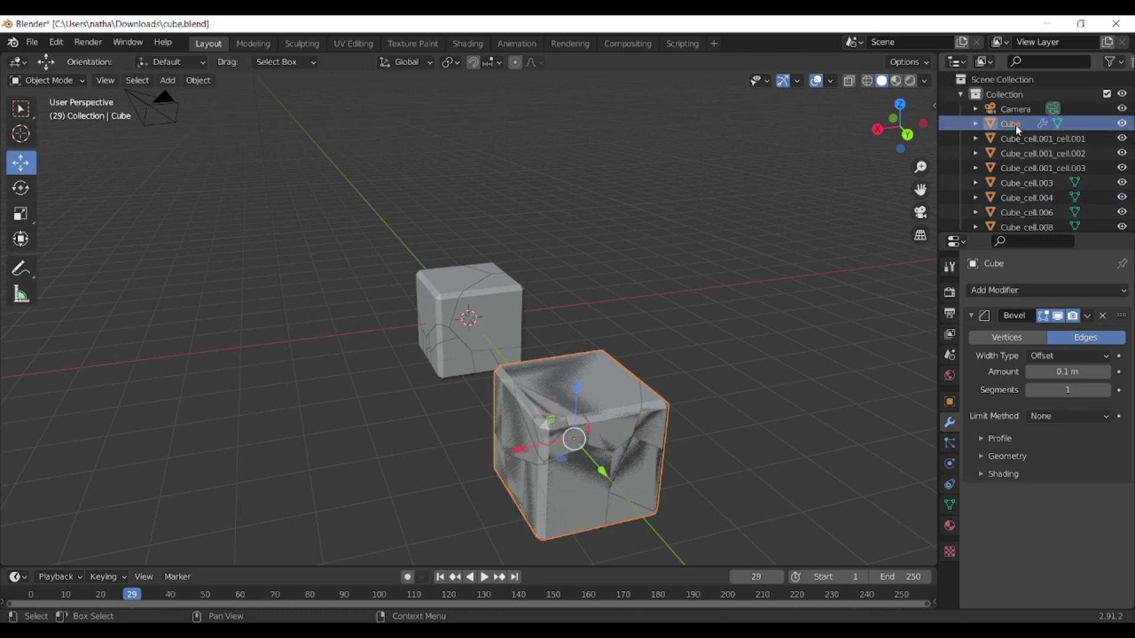
key(x)
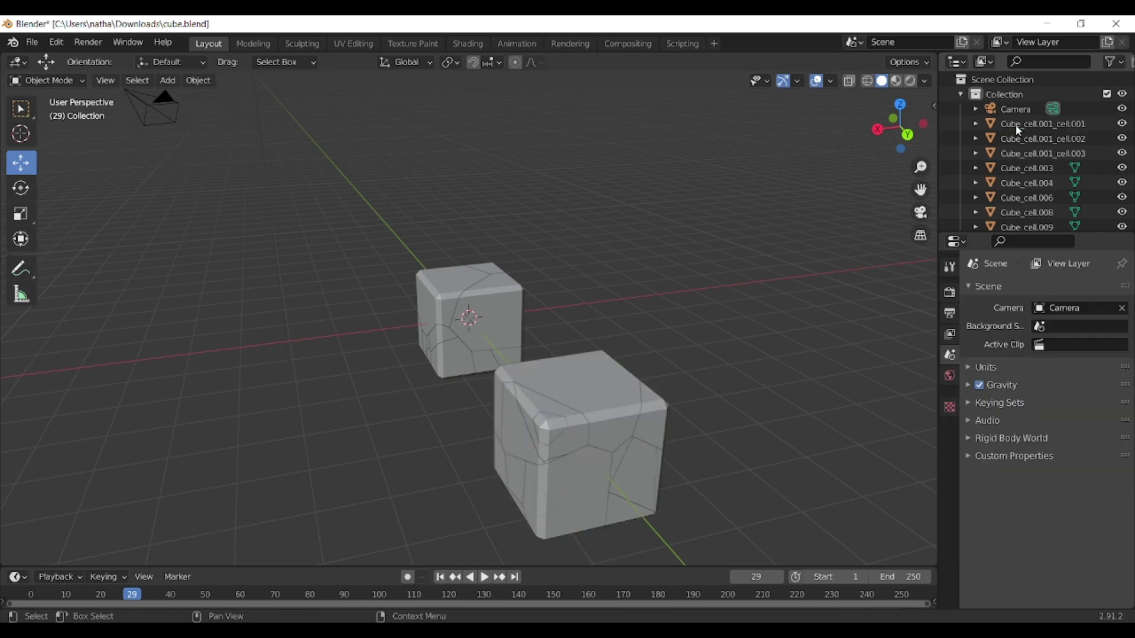
click(32, 42)
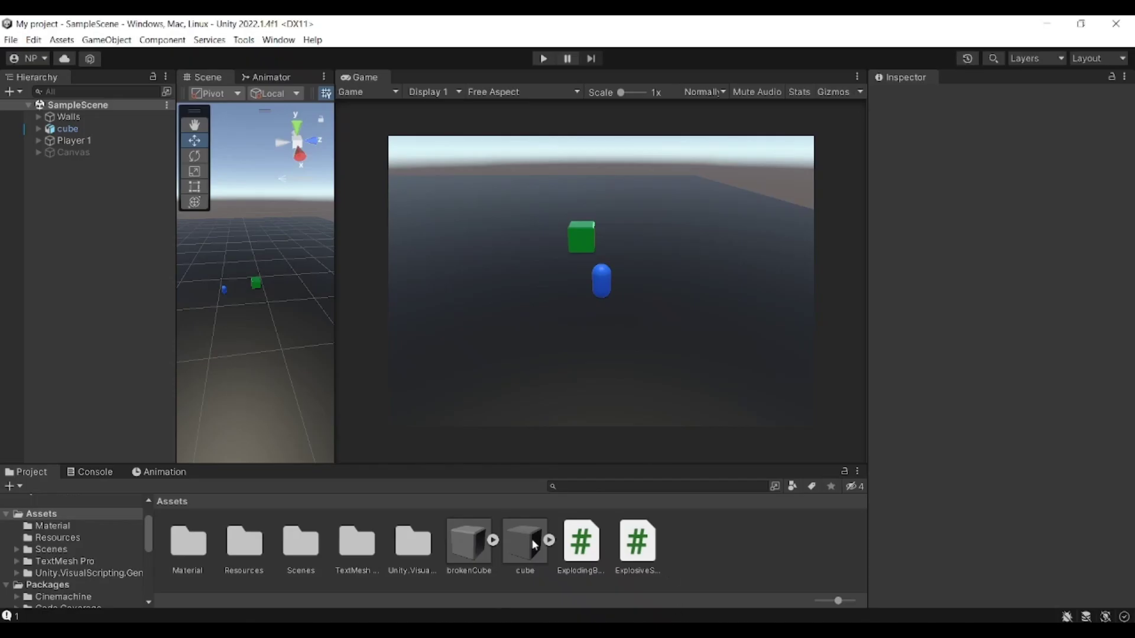
Rename the imported cube object to ParentCube in the Inspector.
click(476, 550)
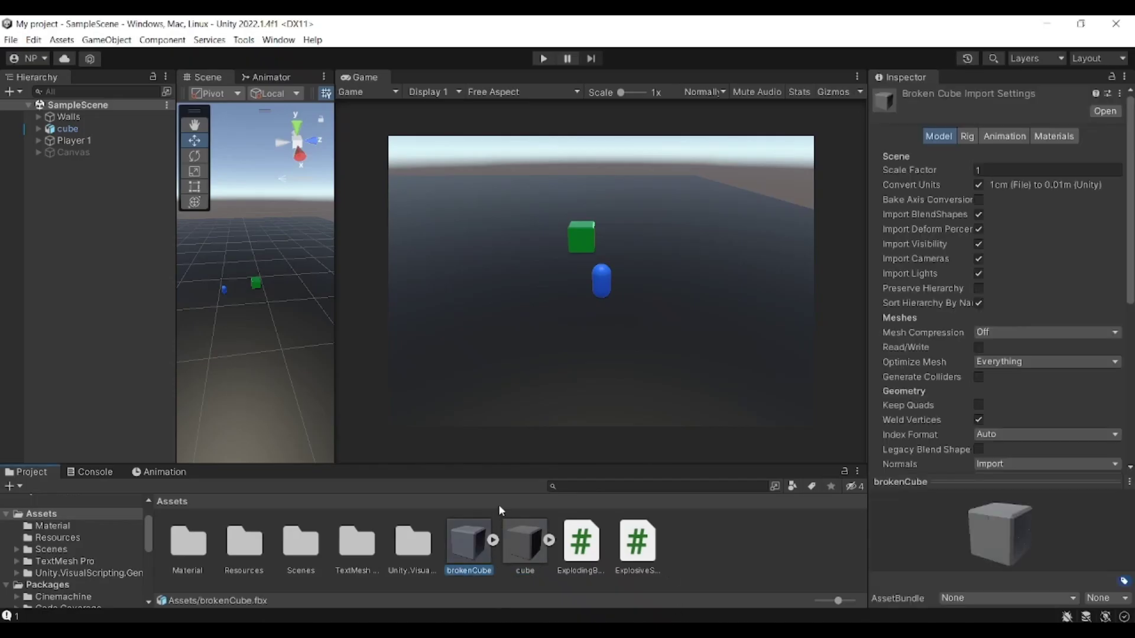
click(693, 521)
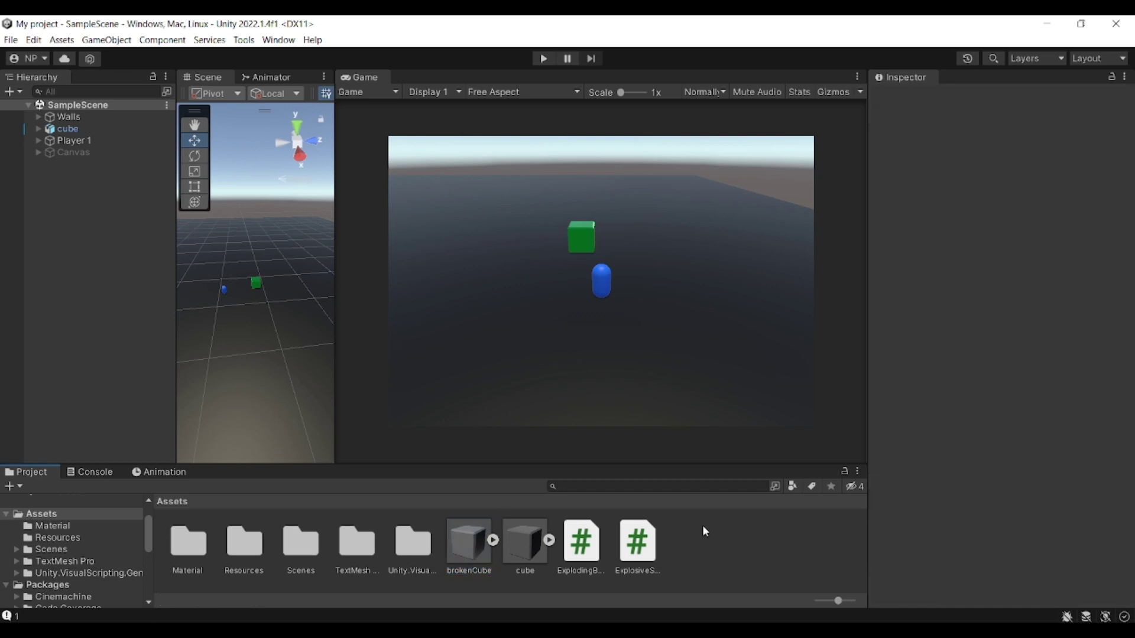
drag(175, 207, 159, 206)
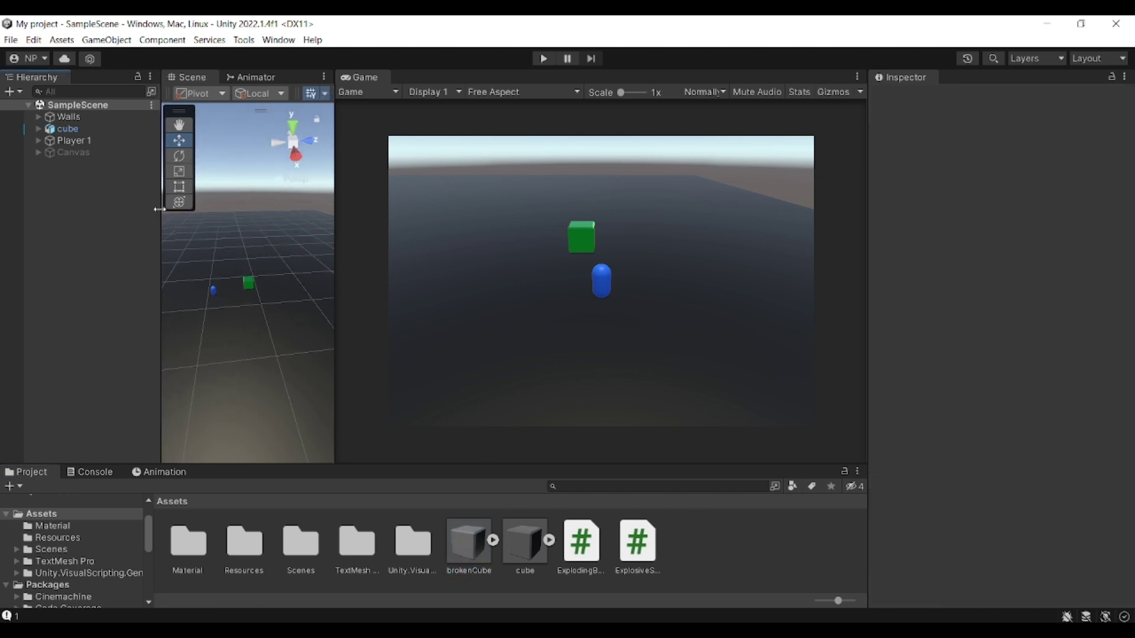
click(37, 127)
click(67, 129)
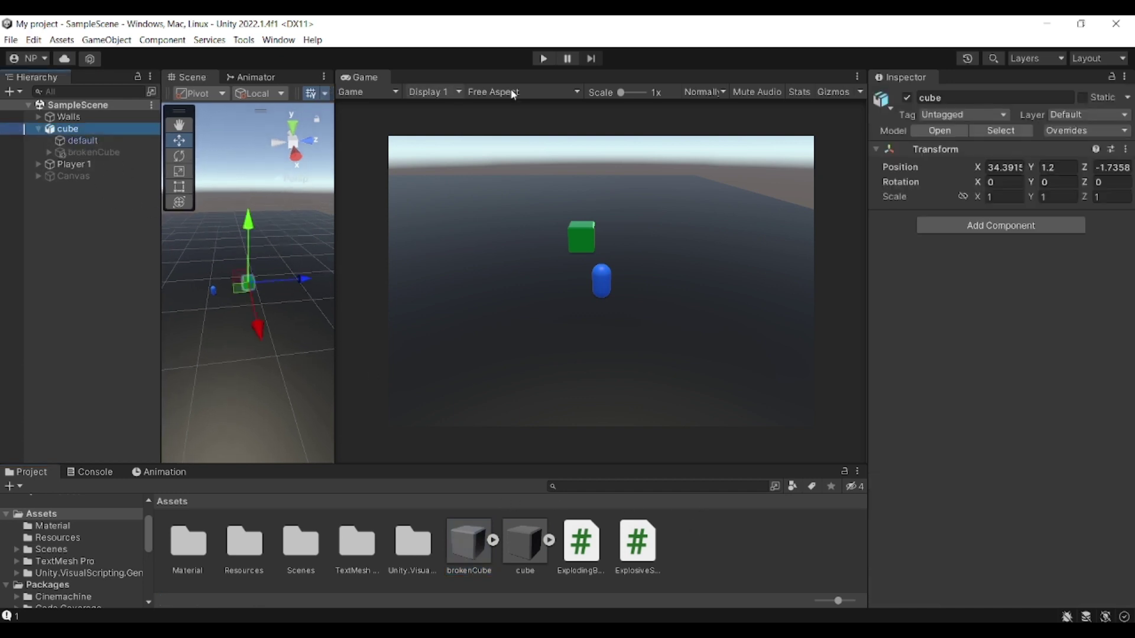
click(939, 98)
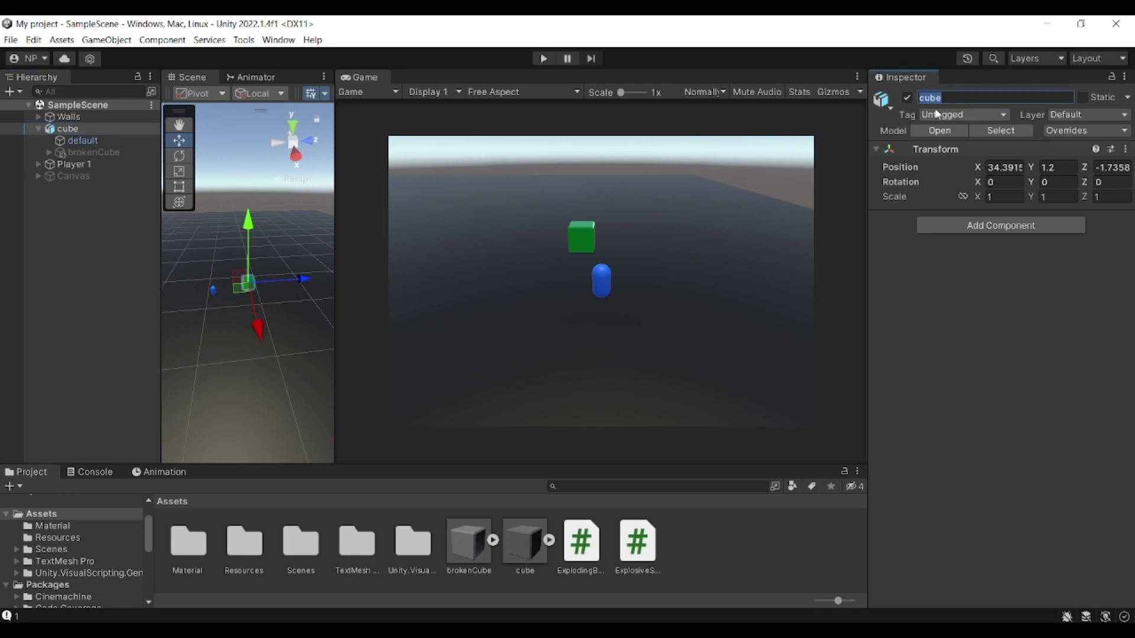
text(ParentCub)
Rename the cube's default mesh child to OriginalCube and widen the Scene view.
click(72, 141)
click(973, 98)
text(OriginalCu)
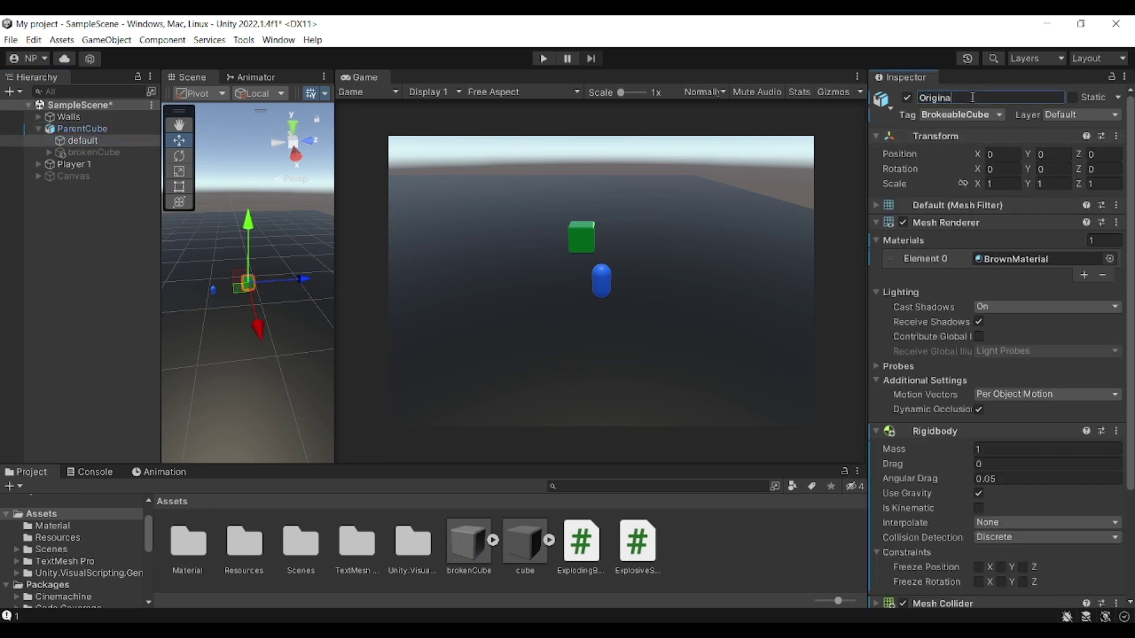
key(Return)
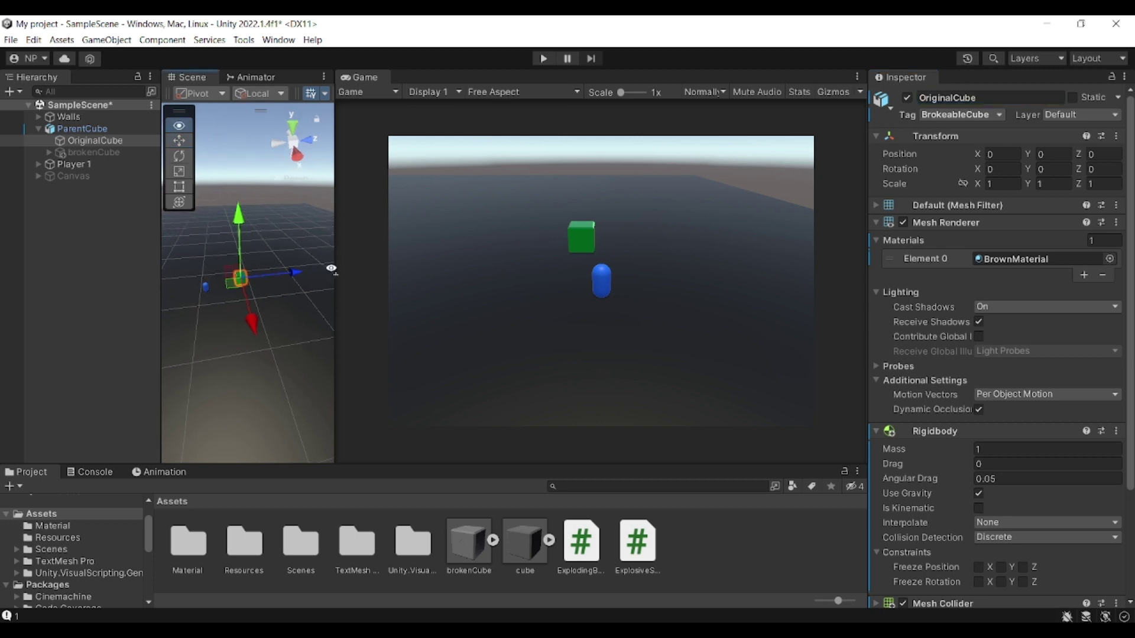
drag(337, 266, 470, 266)
right_drag(378, 261, 296, 207)
Inspect the Rigidbody on all 13 brokenCube fragments, then open OriginalCube's ExplodingBox script.
click(104, 154)
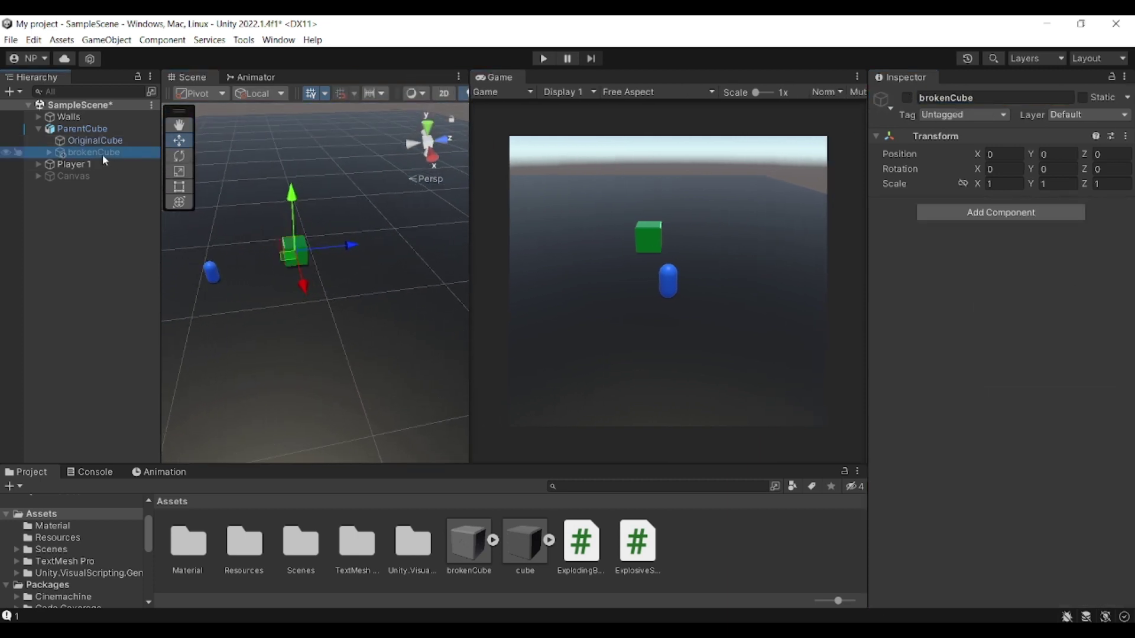
click(48, 154)
click(113, 164)
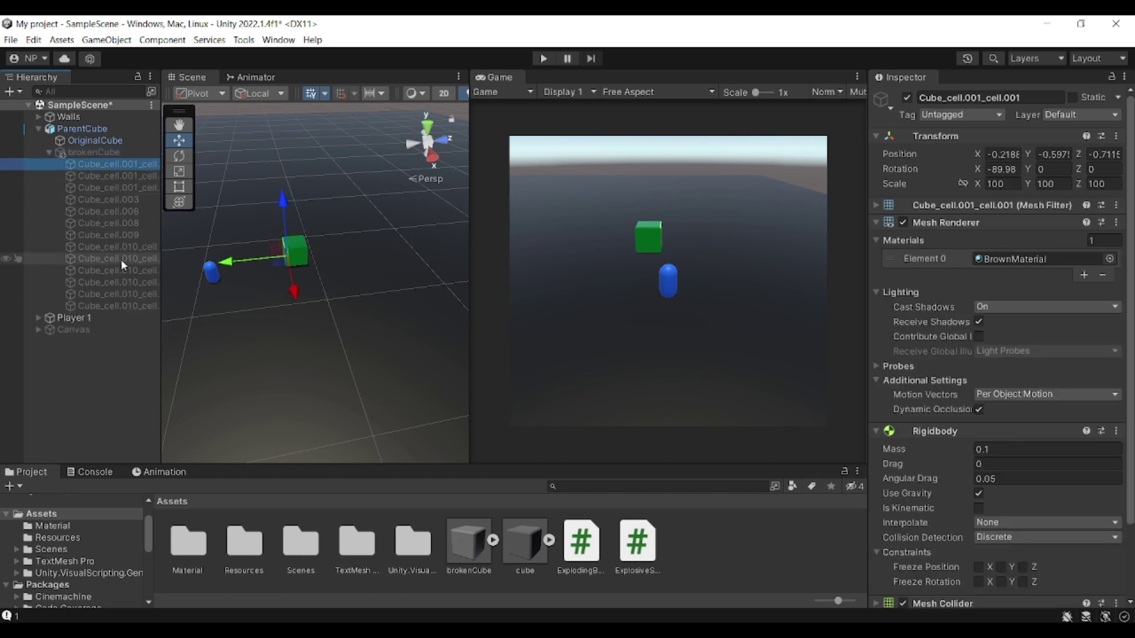
shift+click(125, 307)
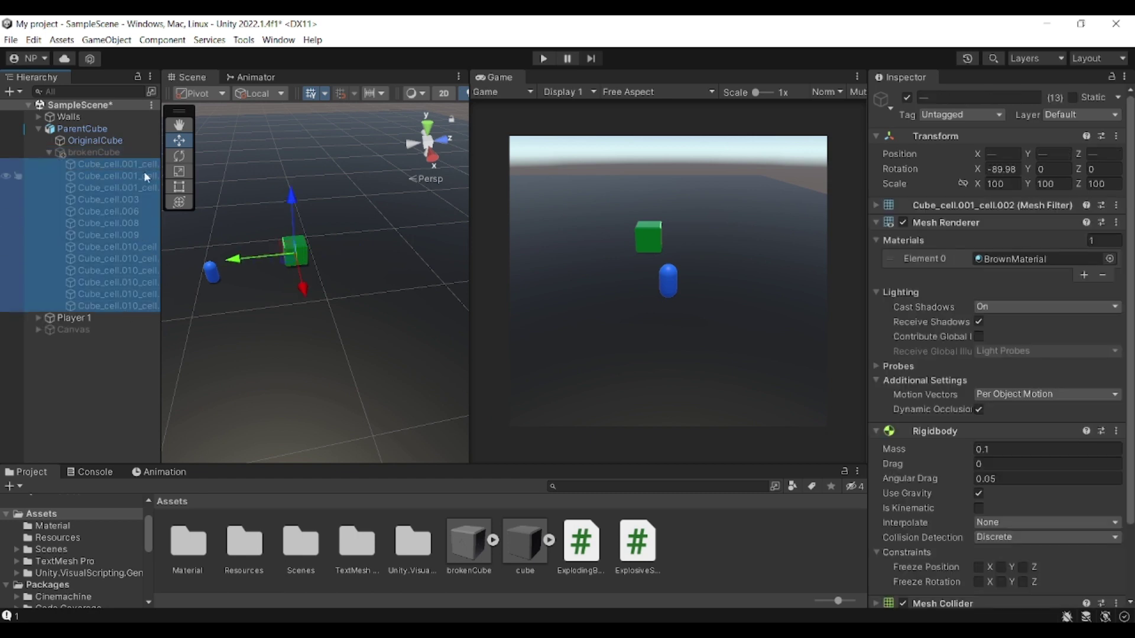
scroll(1068, 311, down, 3)
scroll(1067, 311, up, 1)
scroll(1068, 315, down, 1)
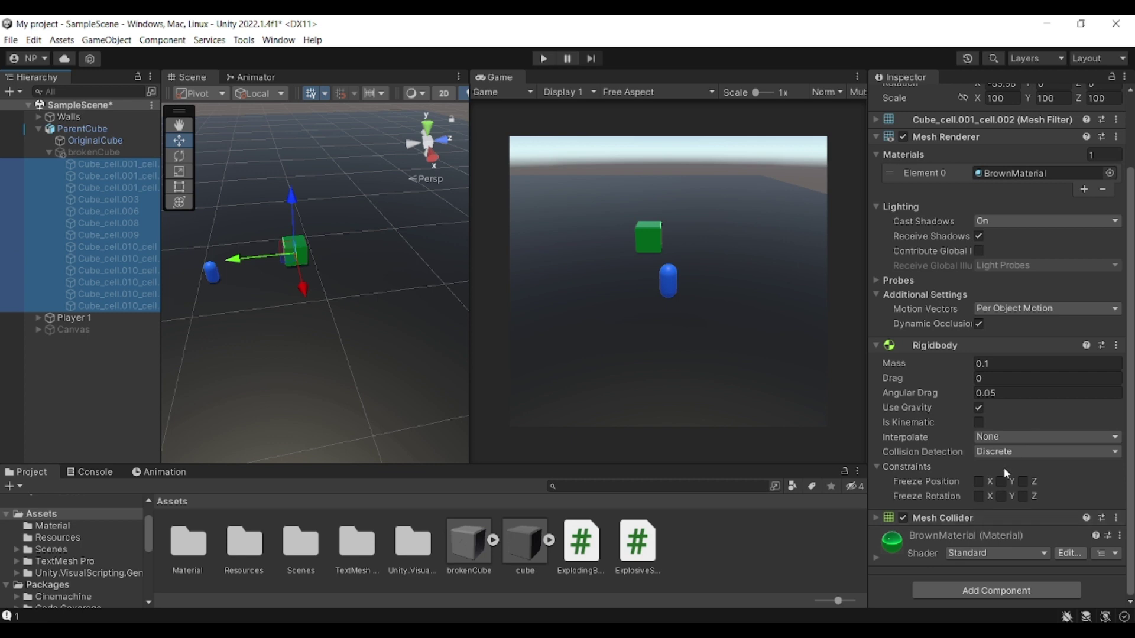
click(138, 138)
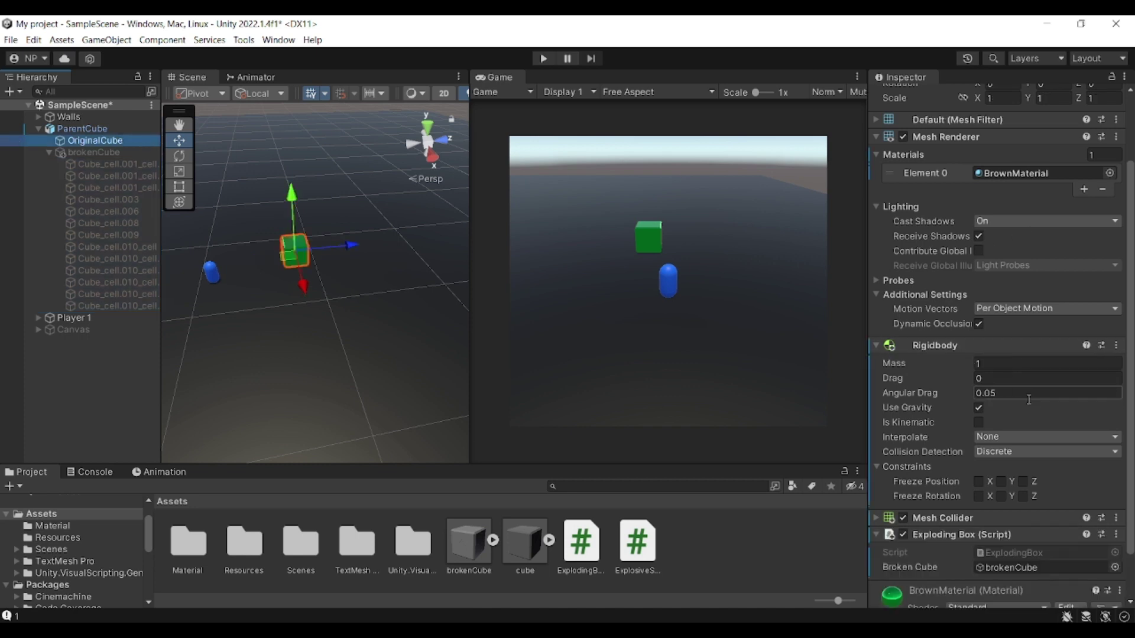
double_click(1012, 557)
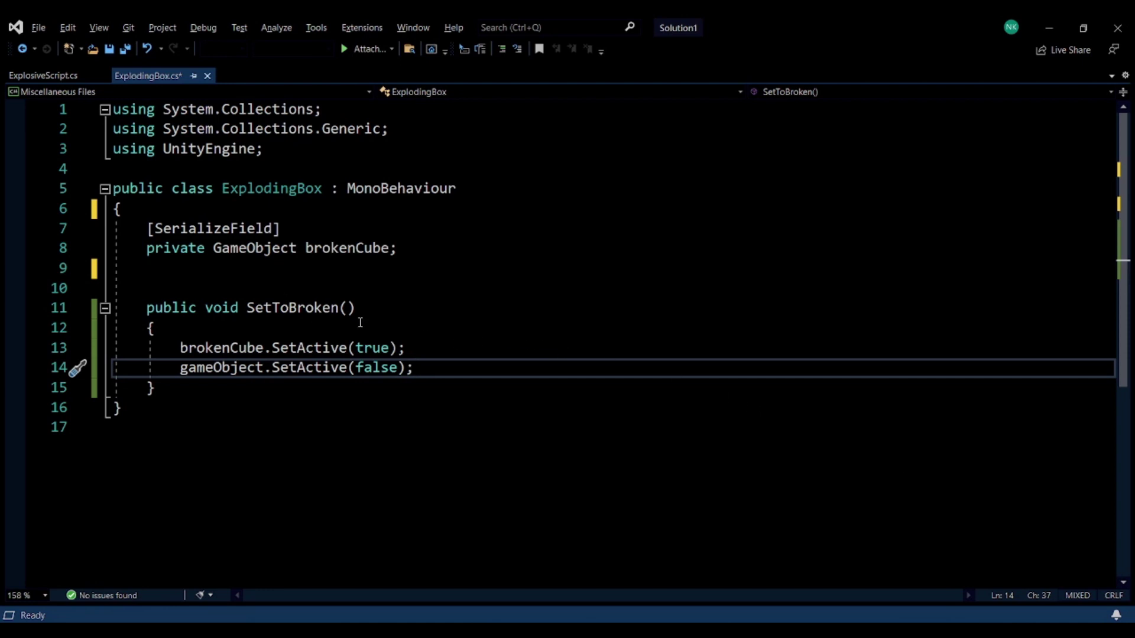
Walk through ExplodingBox.cs, highlighting the SetToBroken lines that enable brokenCube and disable the original.
ctrl+scroll(362, 321, up, 2)
click(410, 292)
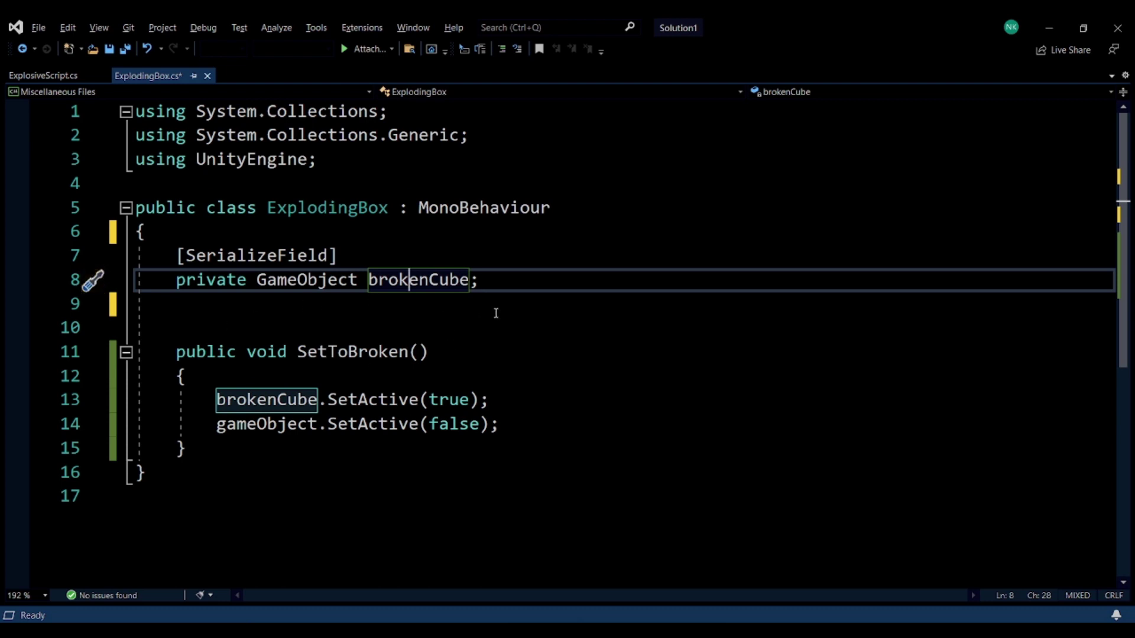
click(431, 304)
click(347, 352)
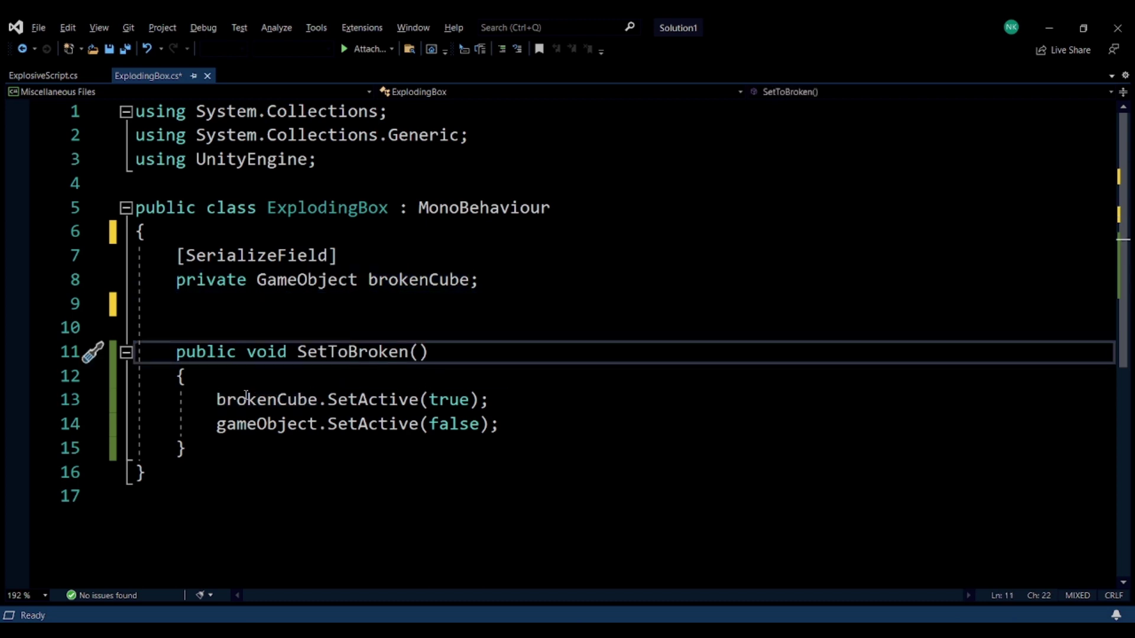
drag(202, 399, 307, 400)
click(563, 410)
drag(217, 424, 537, 432)
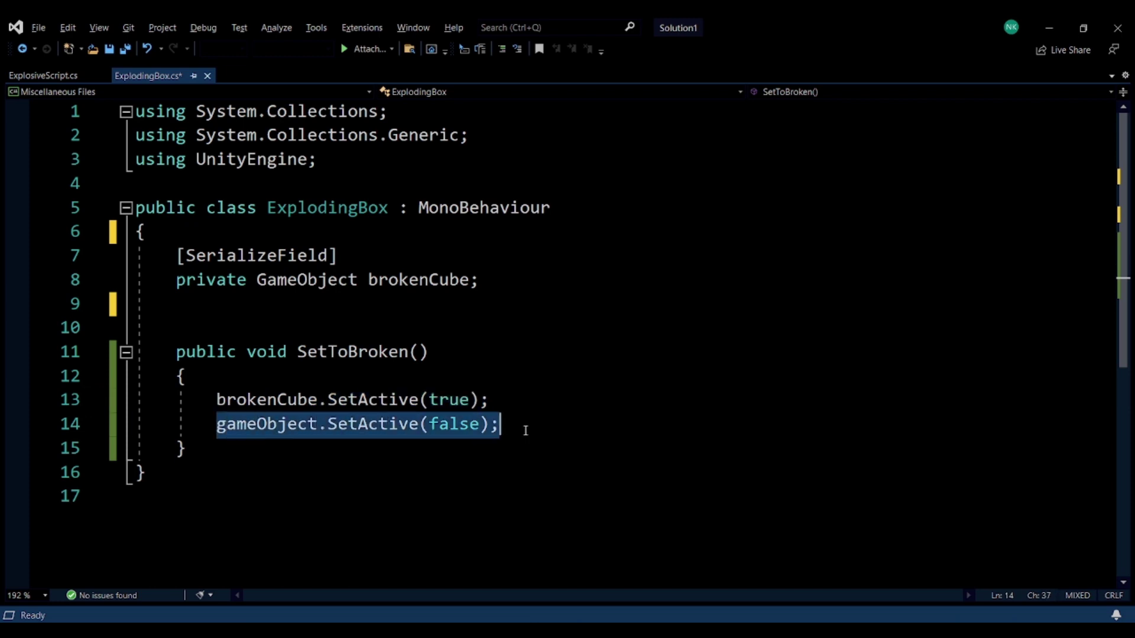
click(551, 432)
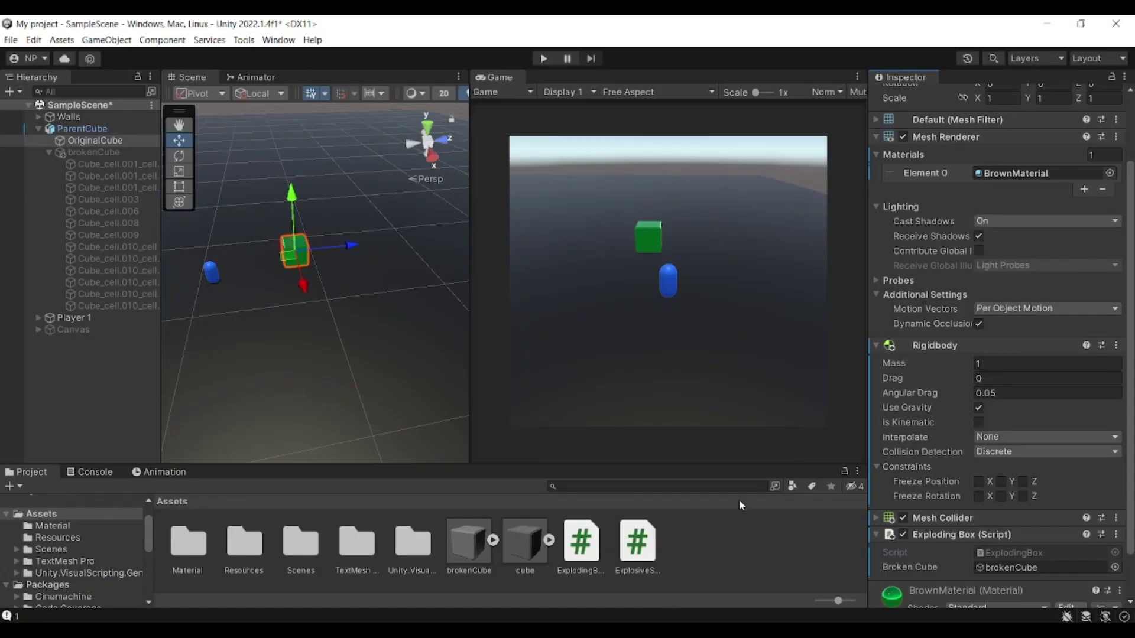
Enter Play mode in Unity and break the green cube into fragments.
key(alt+Tab)
click(543, 58)
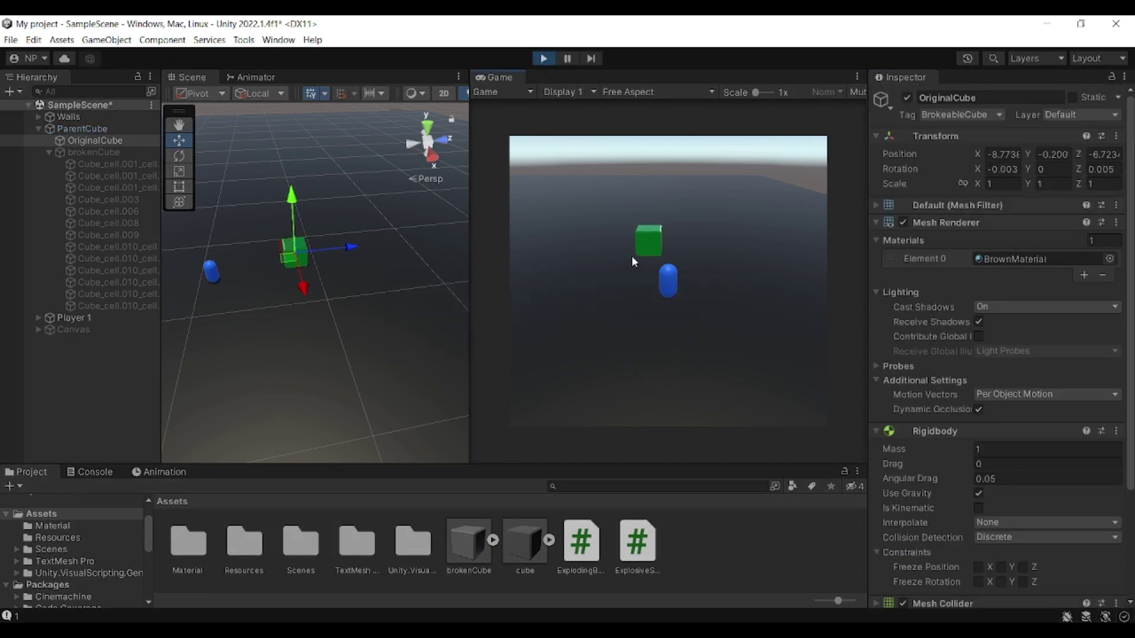
scroll(357, 269, up, 5)
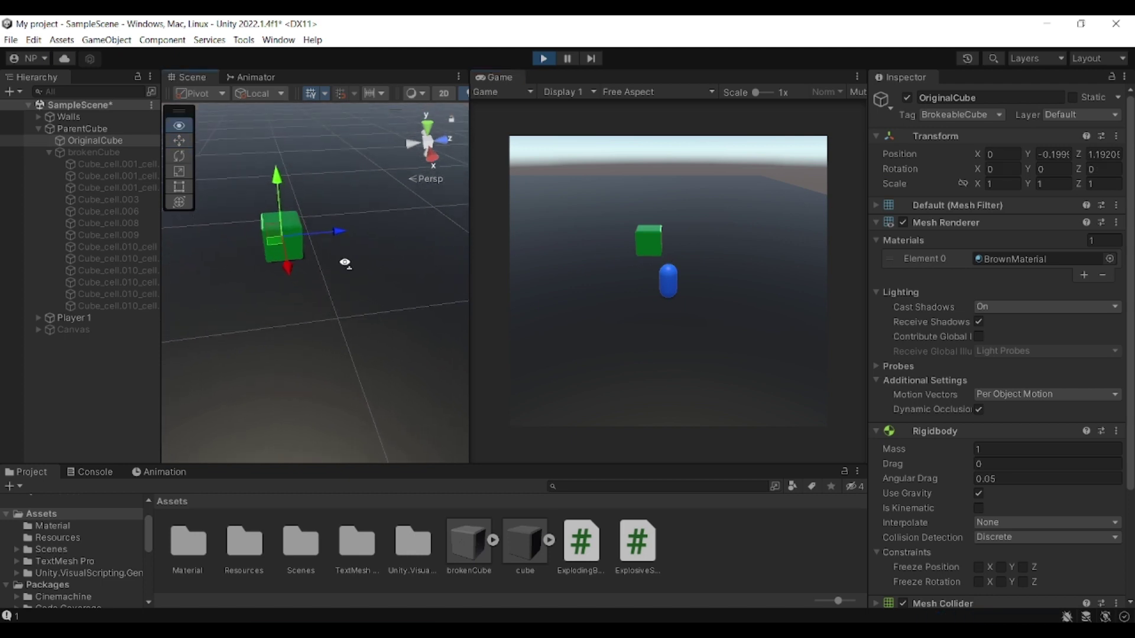
click(661, 253)
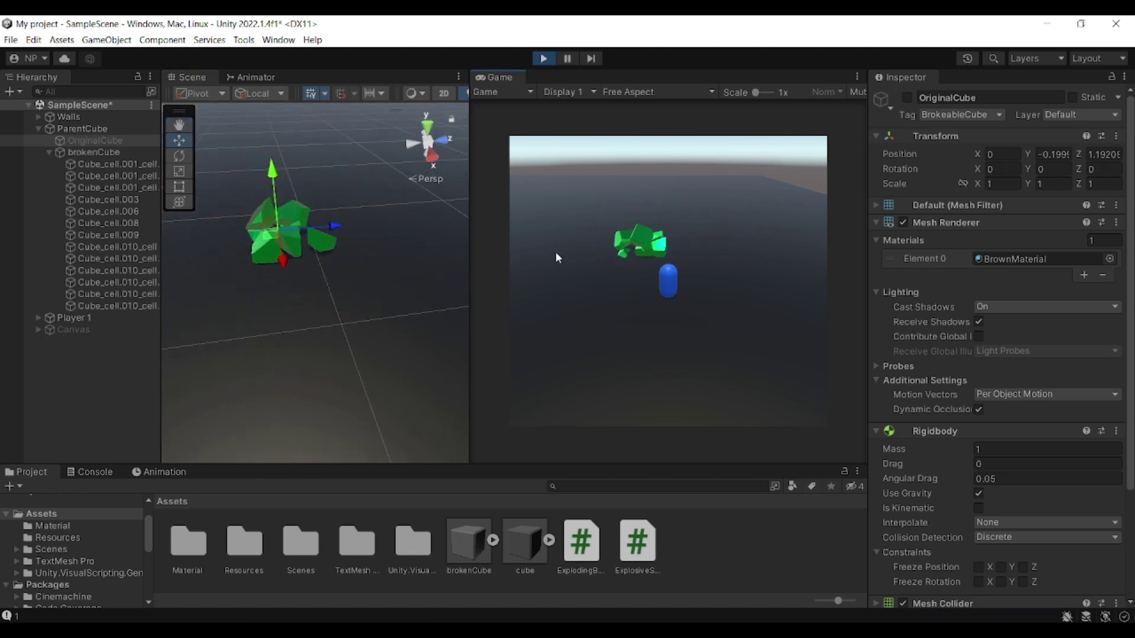
right_drag(415, 261, 561, 234)
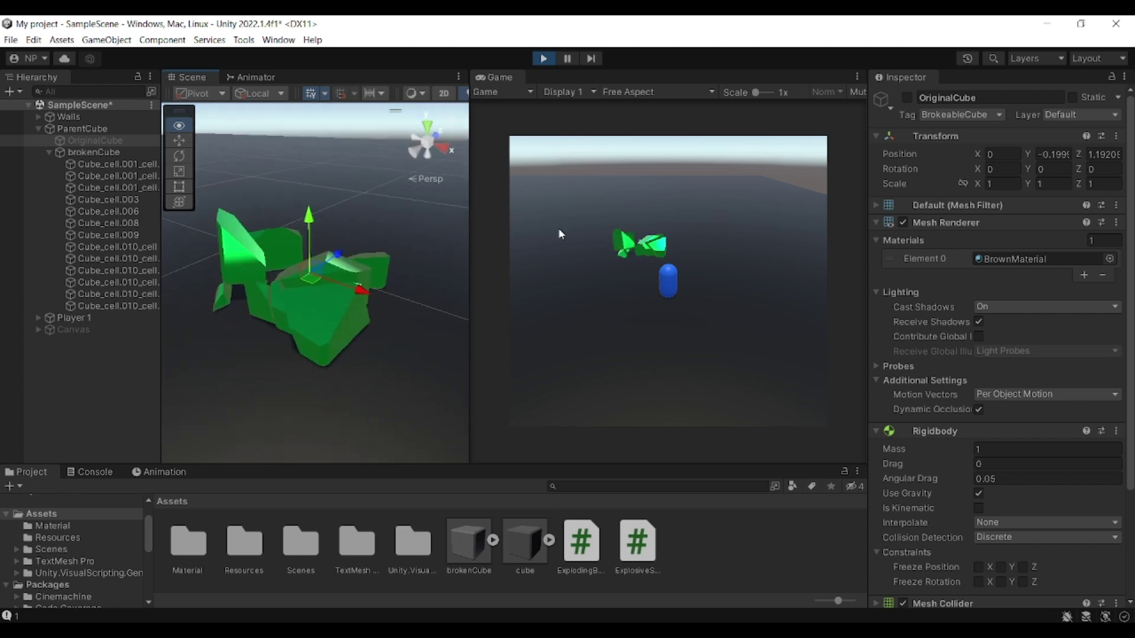
Select the Cube_cell fragment pieces and set off repeated explosions that scatter them.
click(118, 164)
shift+click(130, 306)
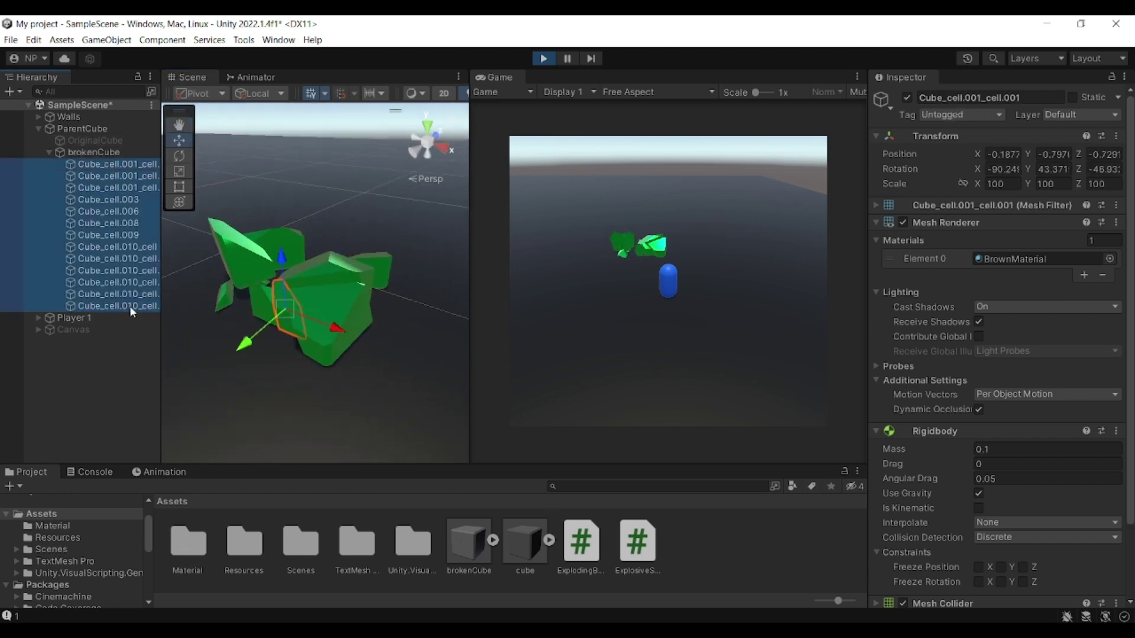
click(642, 253)
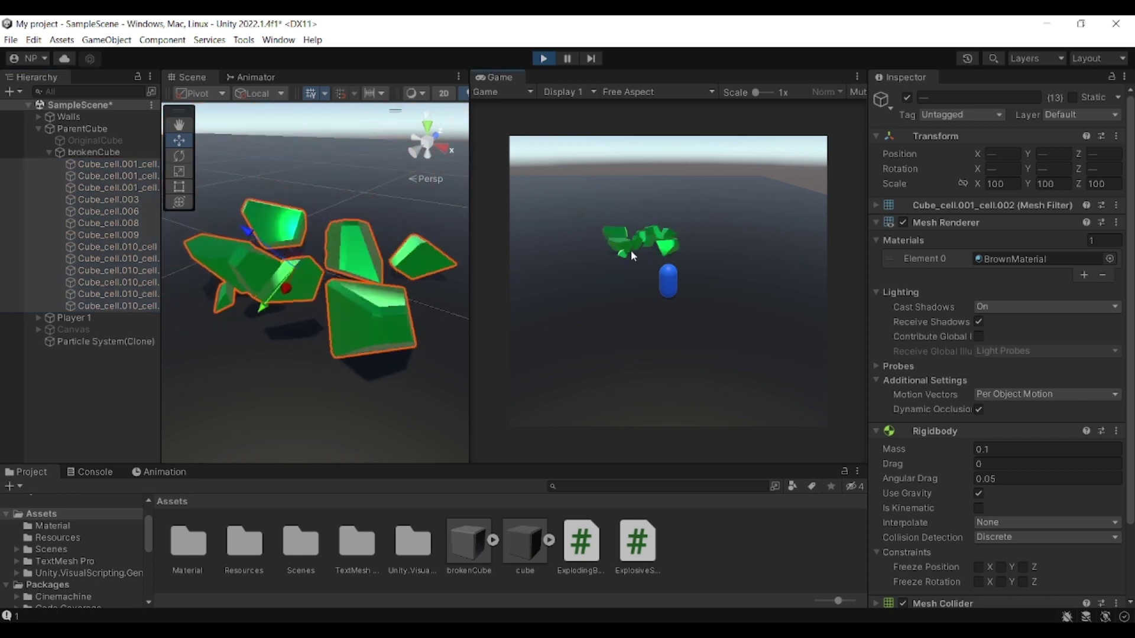
click(629, 250)
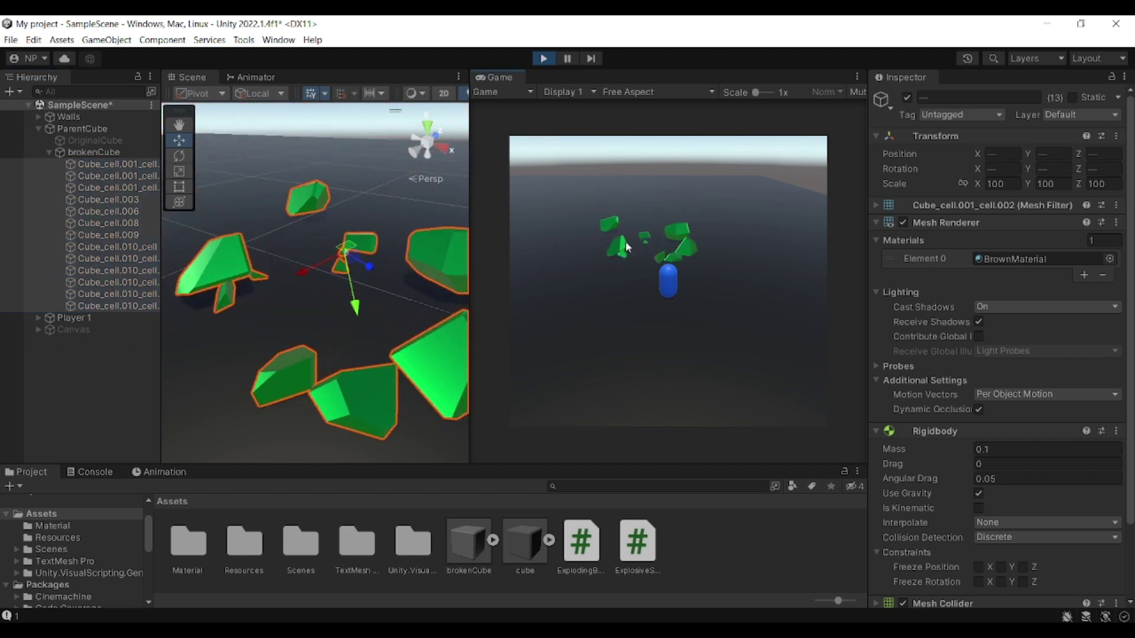
click(682, 253)
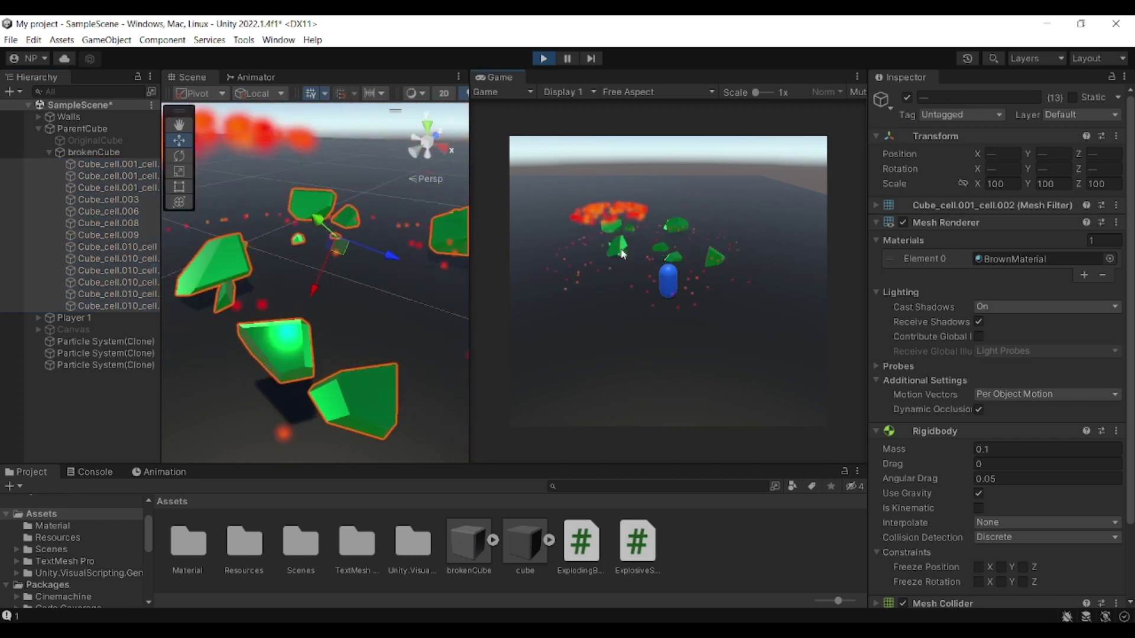